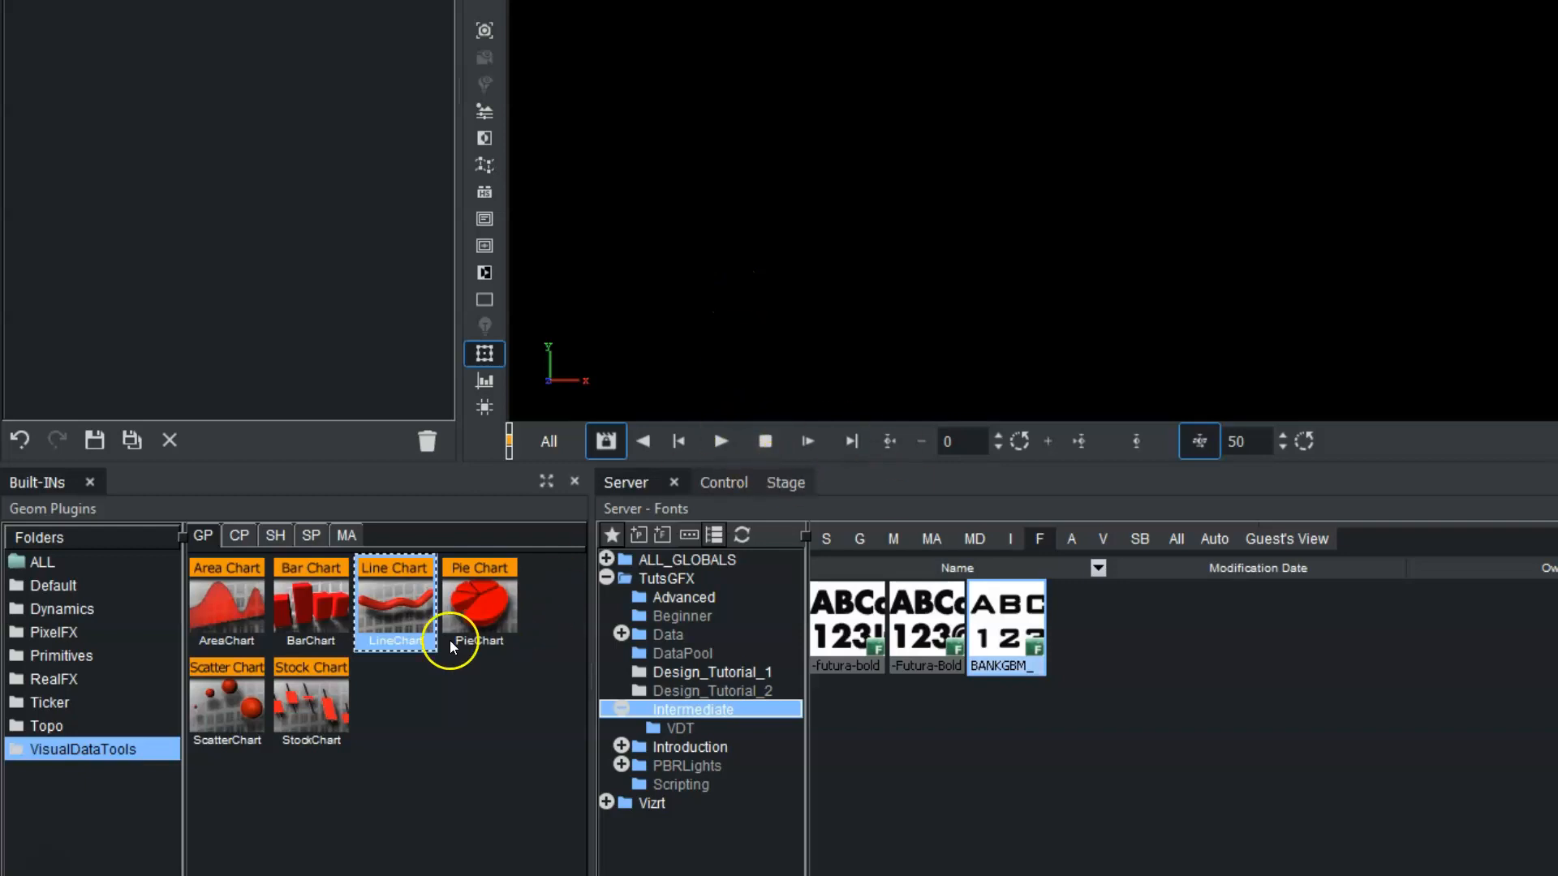
# Dock the Built-INs panel into the Server panel group and add a LineChart geometry plugin to the scene tree.
pyautogui.moveTo(394, 613); pyautogui.dragTo(294, 0)
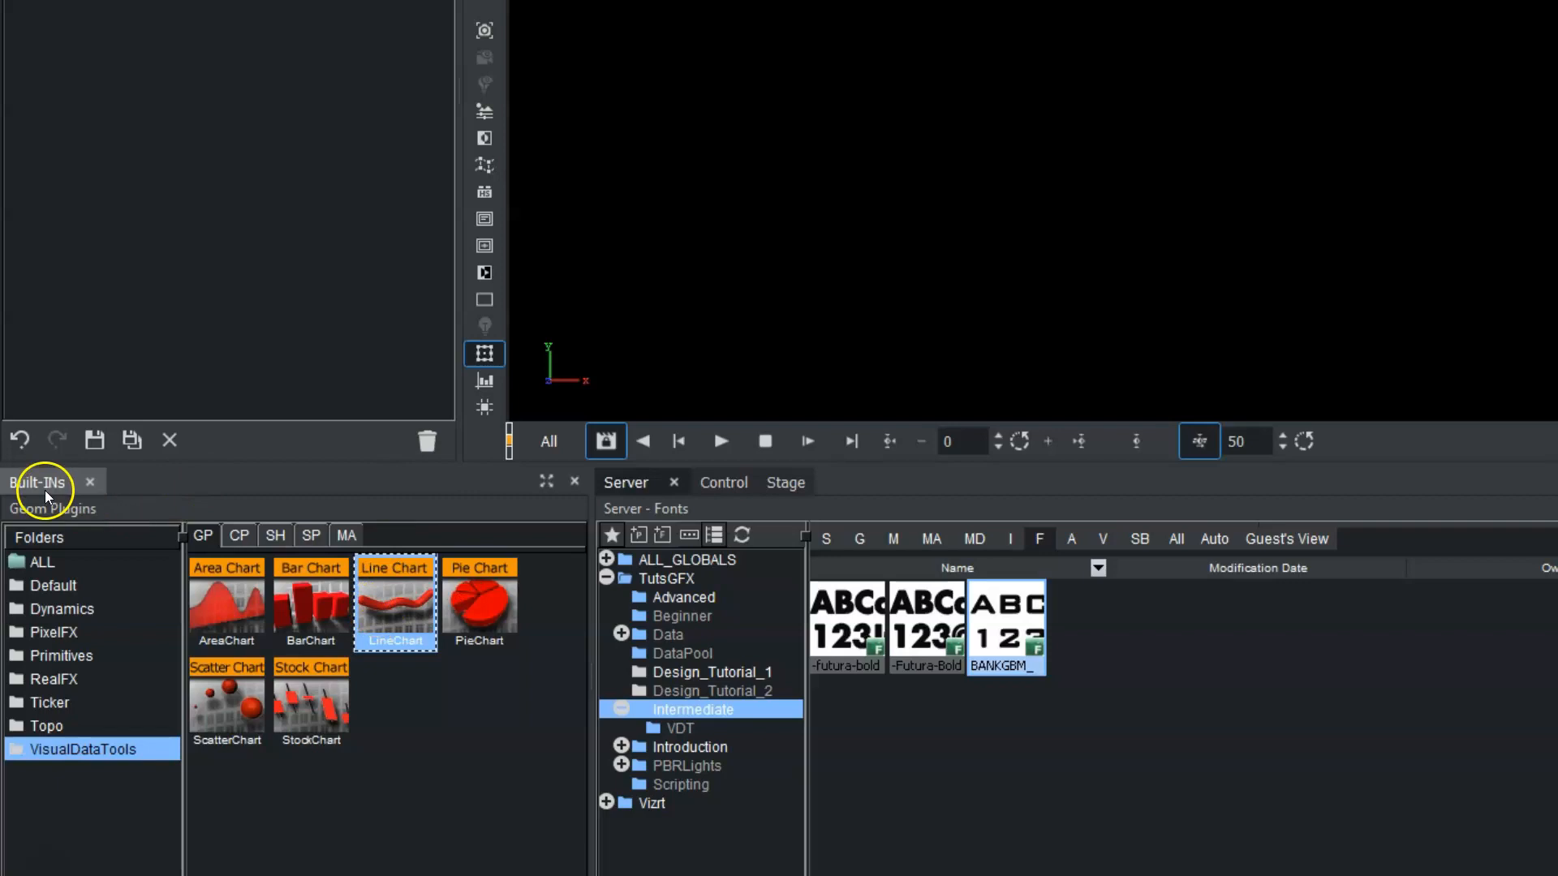
pyautogui.moveTo(52, 481); pyautogui.dragTo(490, 476)
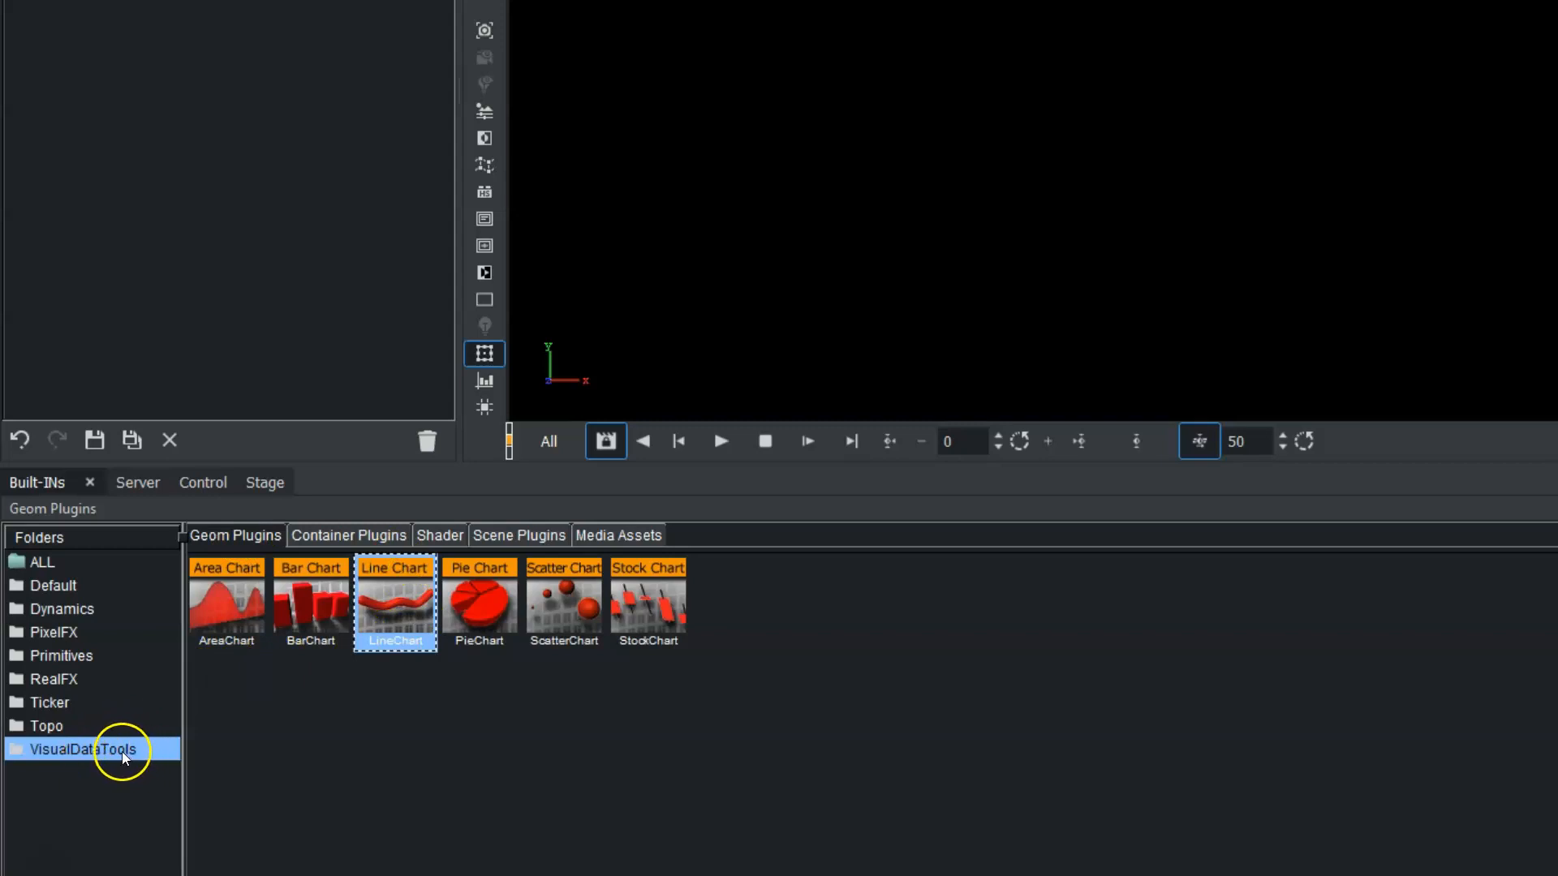
pyautogui.moveTo(395, 617); pyautogui.dragTo(126, 313)
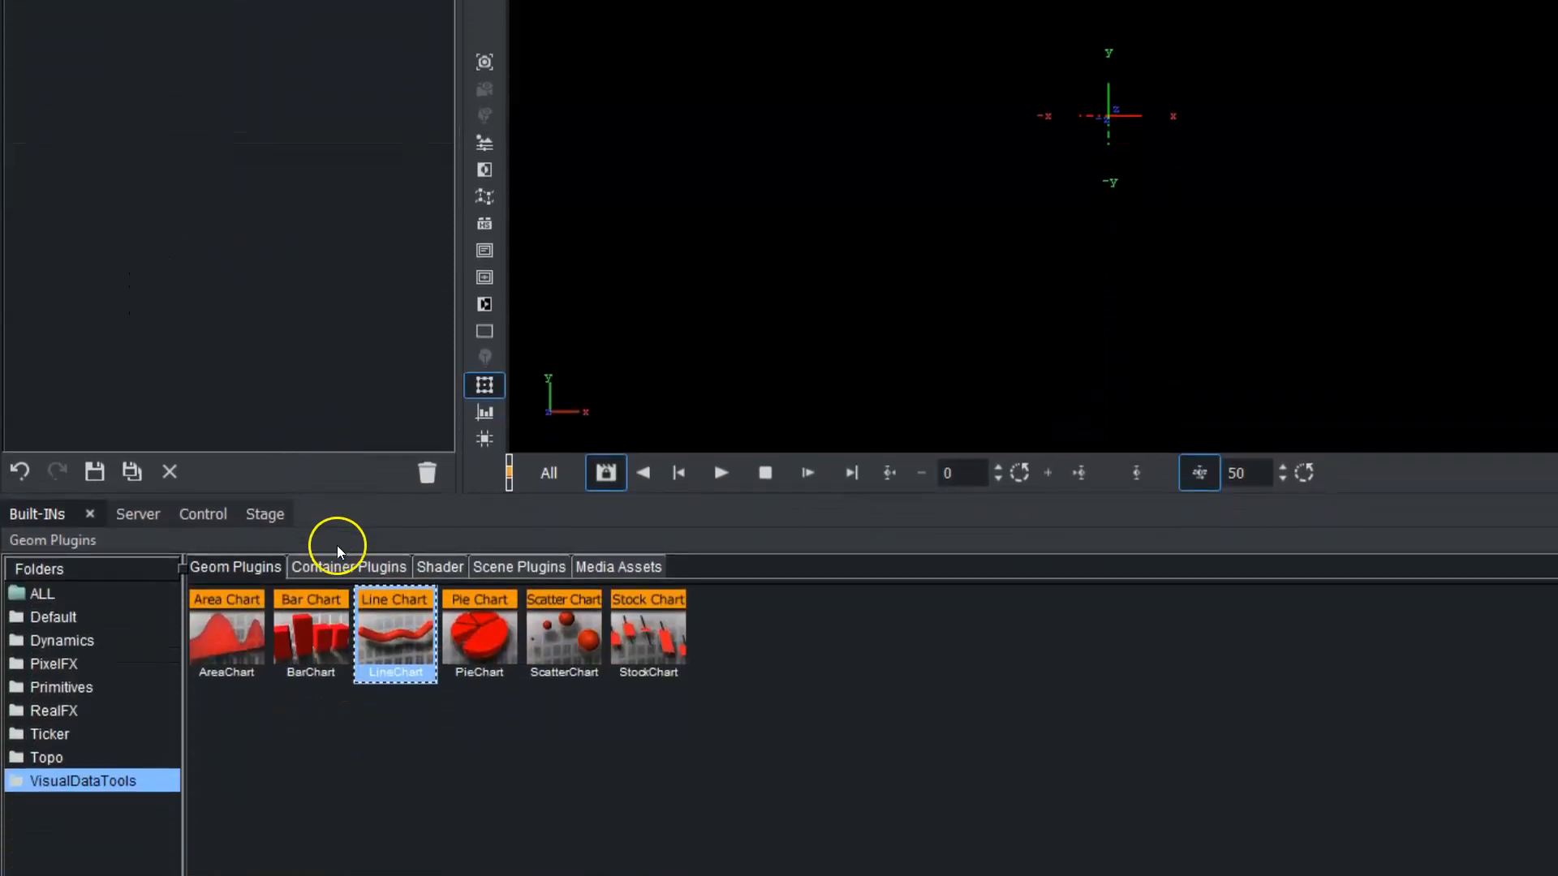
# Add the DataStorage container plugin from the VisualDataTools folder to the line chart's container.
pyautogui.click(331, 566)
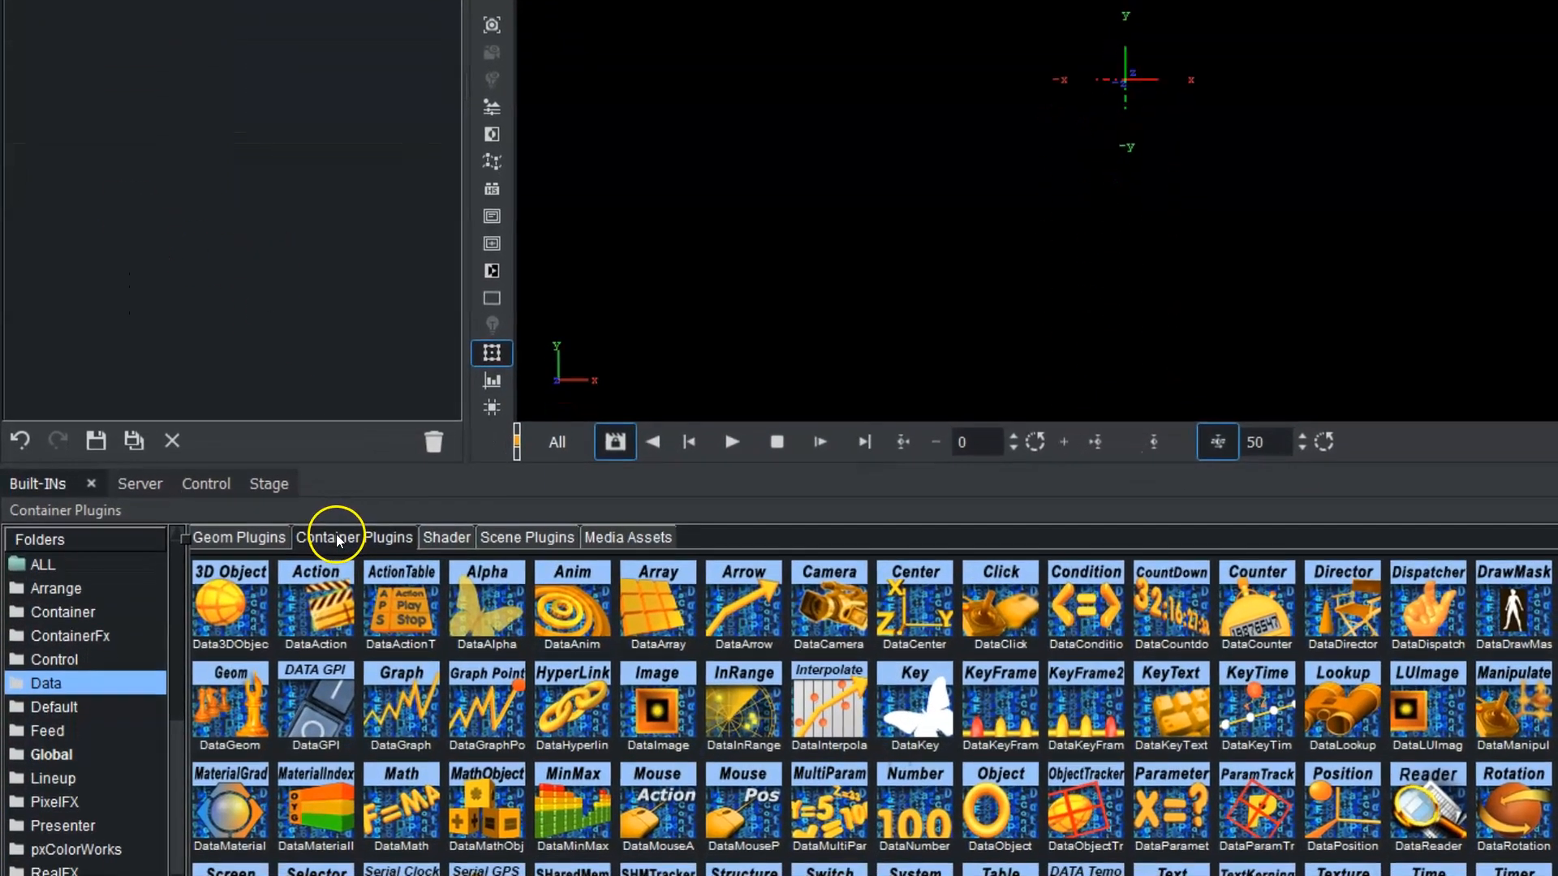
pyautogui.scroll(-4, 175, 860)
pyautogui.click(114, 868)
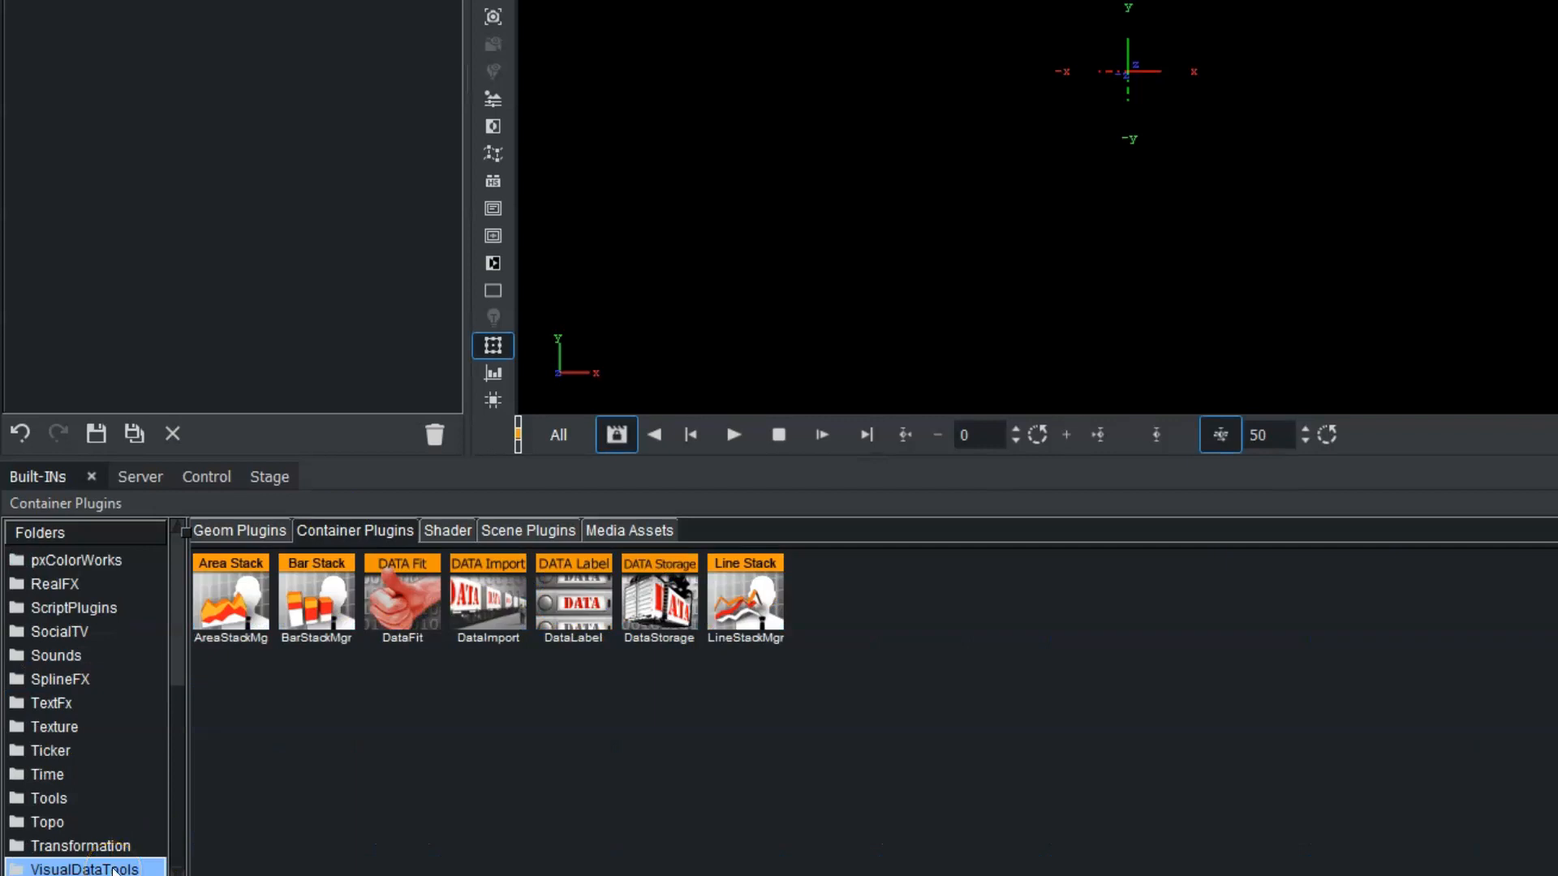
pyautogui.moveTo(669, 602); pyautogui.dragTo(688, 571)
pyautogui.moveTo(665, 602); pyautogui.dragTo(251, 0)
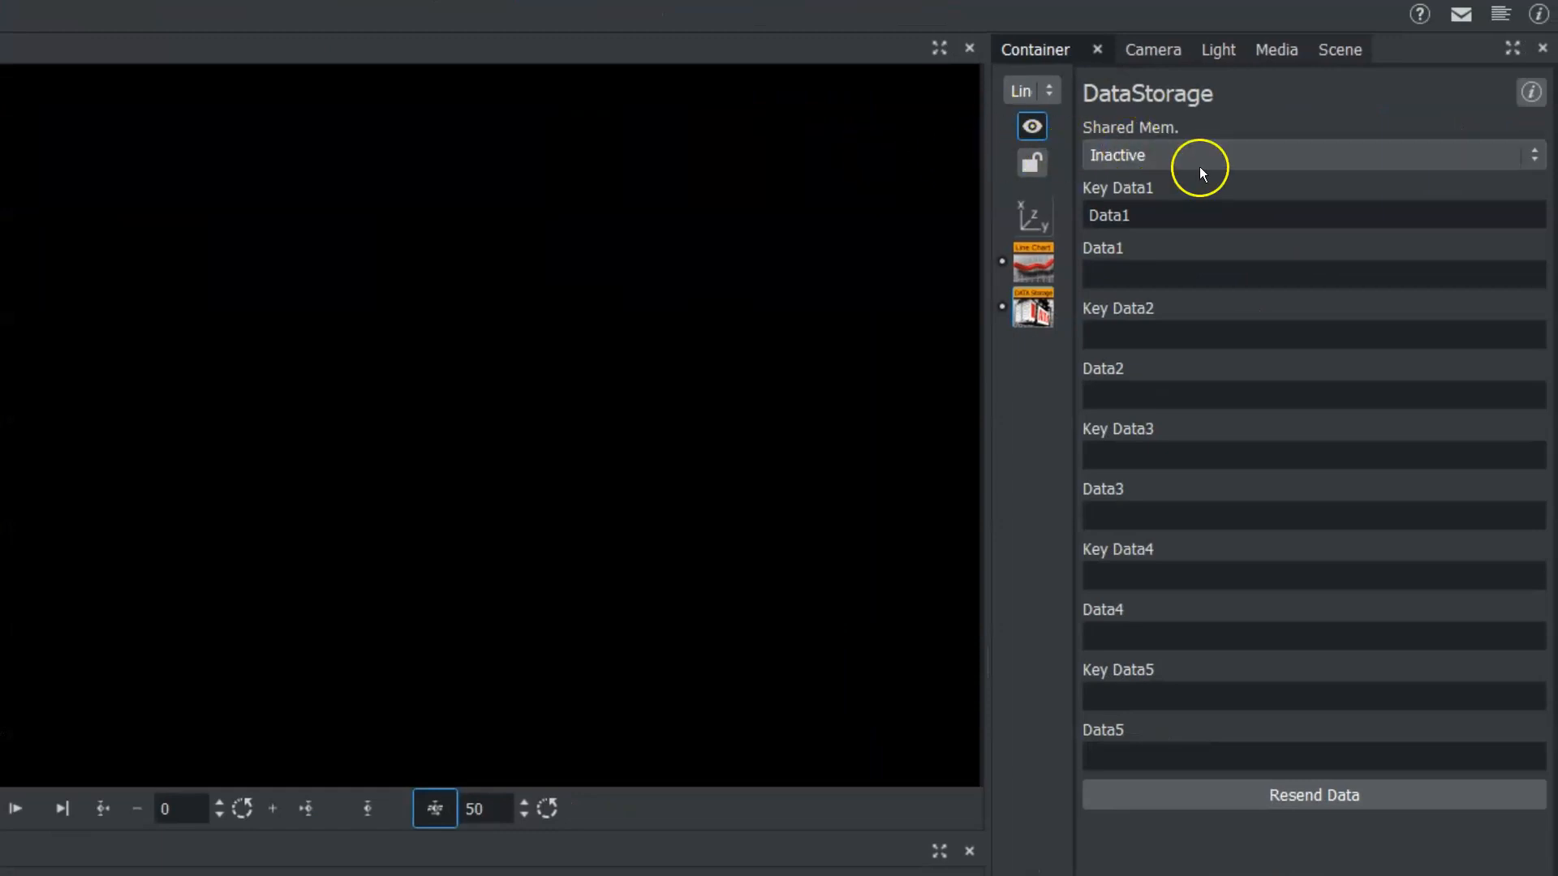
# Set the DataStorage shared memory to Scene and name its first data key DataX.
pyautogui.click(1182, 155)
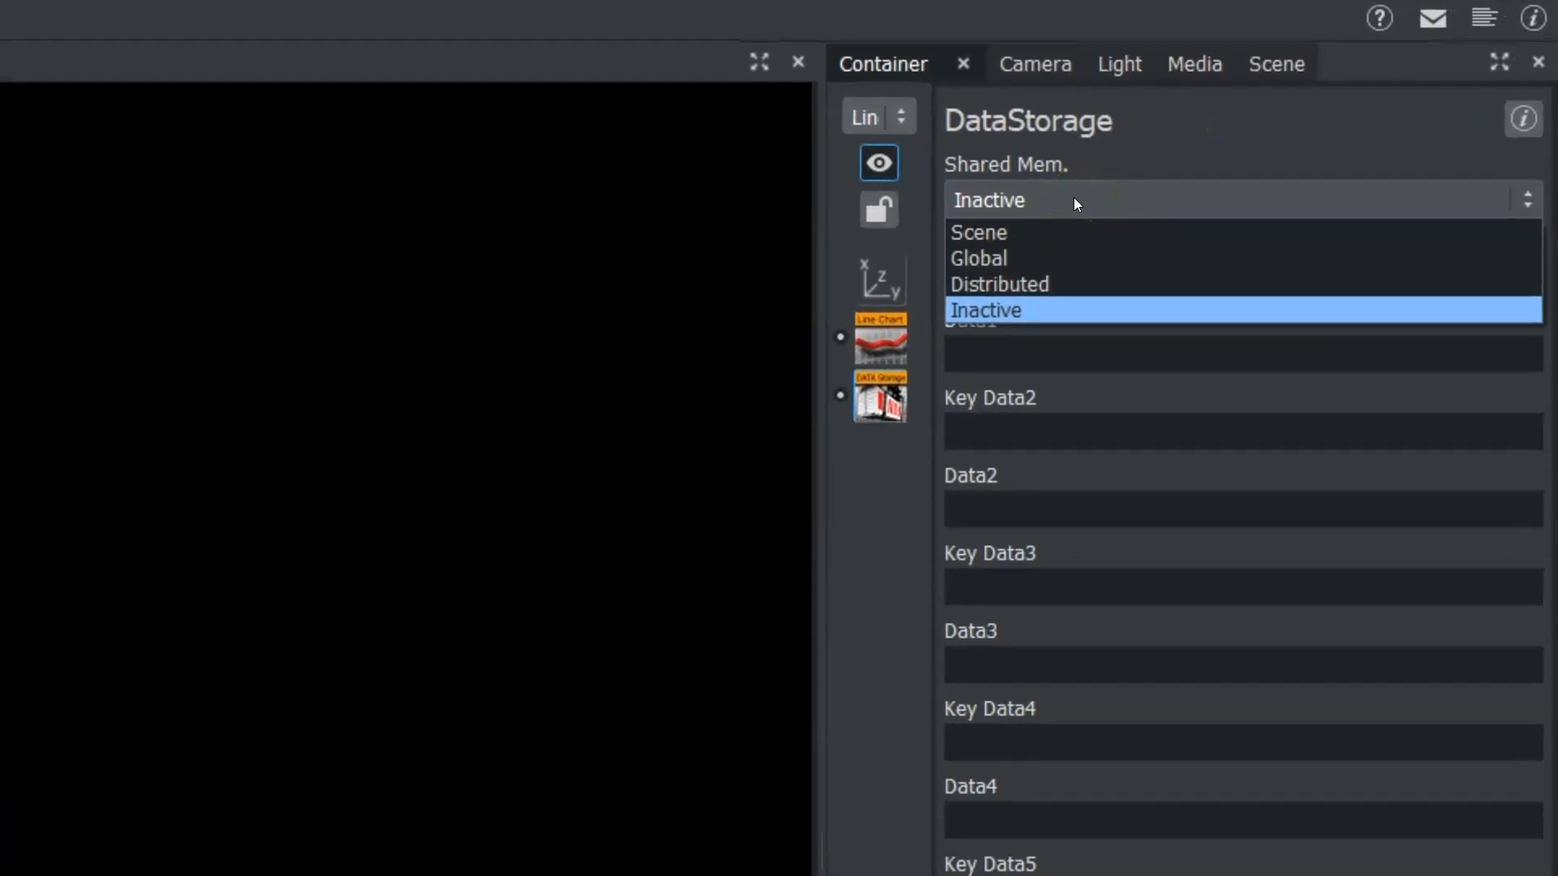
pyautogui.click(1014, 236)
pyautogui.click(1046, 274)
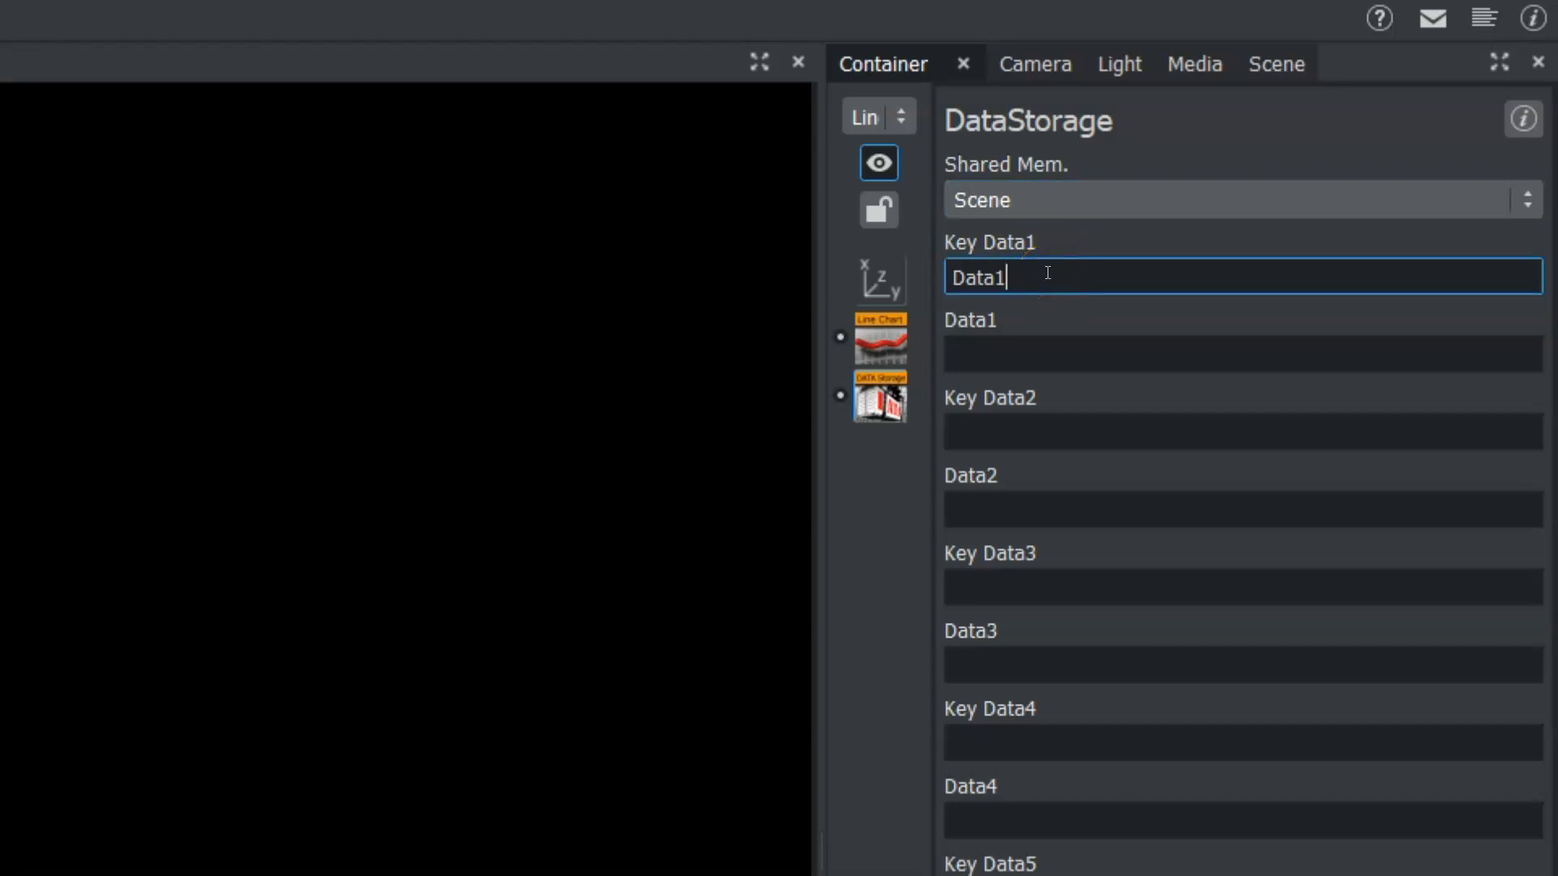
pyautogui.press('BackSpace')
pyautogui.write('X')
pyautogui.press('Tab')
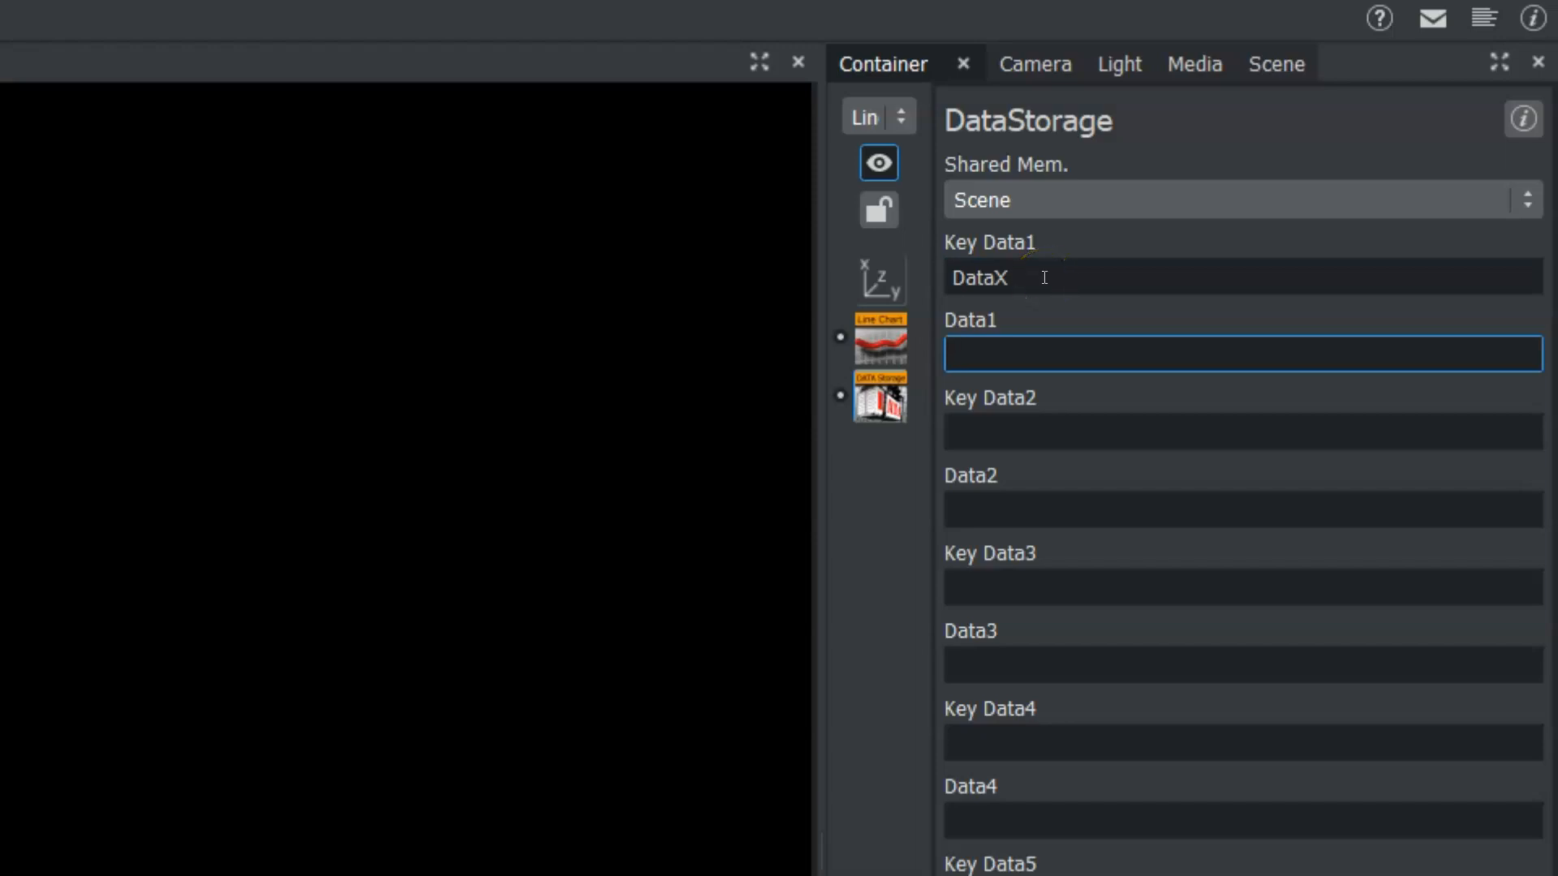
# Enter 0, 10, 20, 30, 40, 50 as the Data1 values in DataStorage.
pyautogui.write('0, 10, 20, 30')
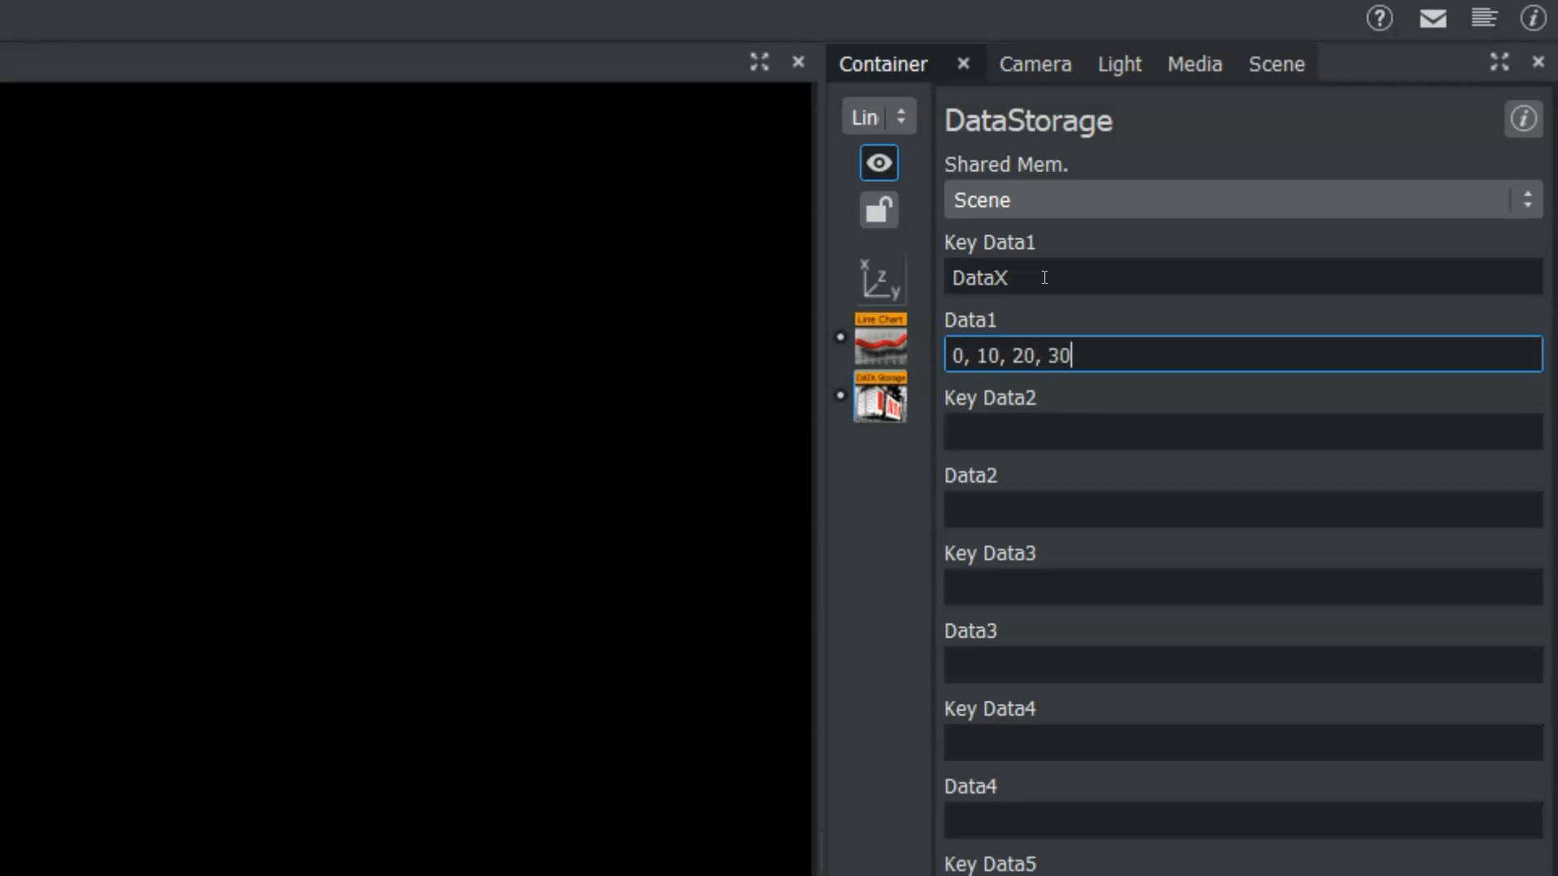
pyautogui.write(', 40, 50')
# Name the second DataStorage key DataY and enter 0, 10, 20, 30, 10, 40, 50 as the Data2 values.
pyautogui.click(1010, 427)
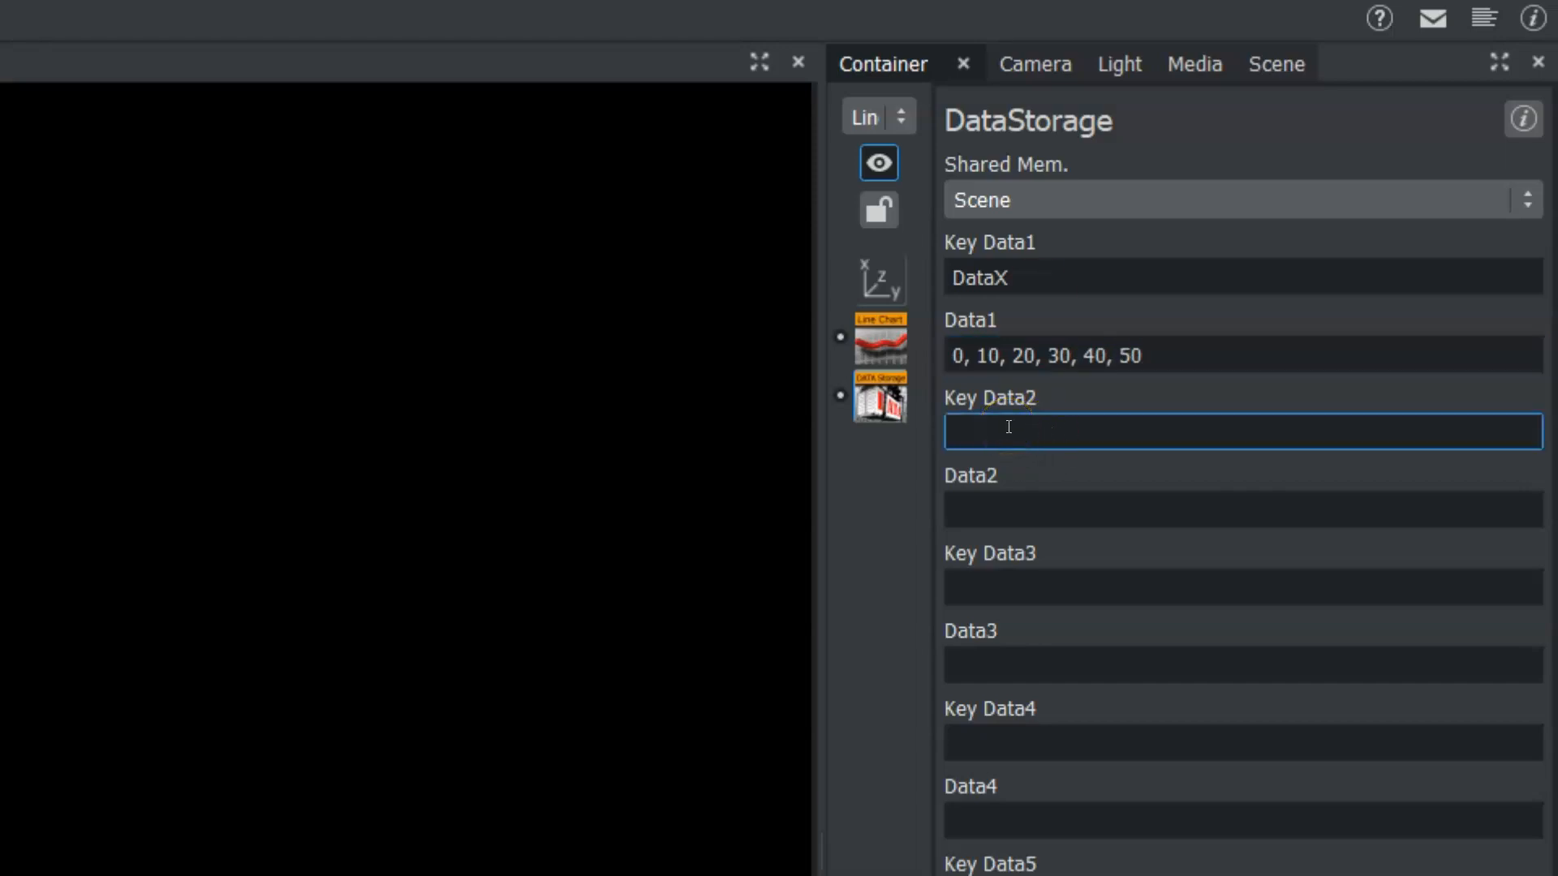
pyautogui.write('DataY')
pyautogui.click(965, 495)
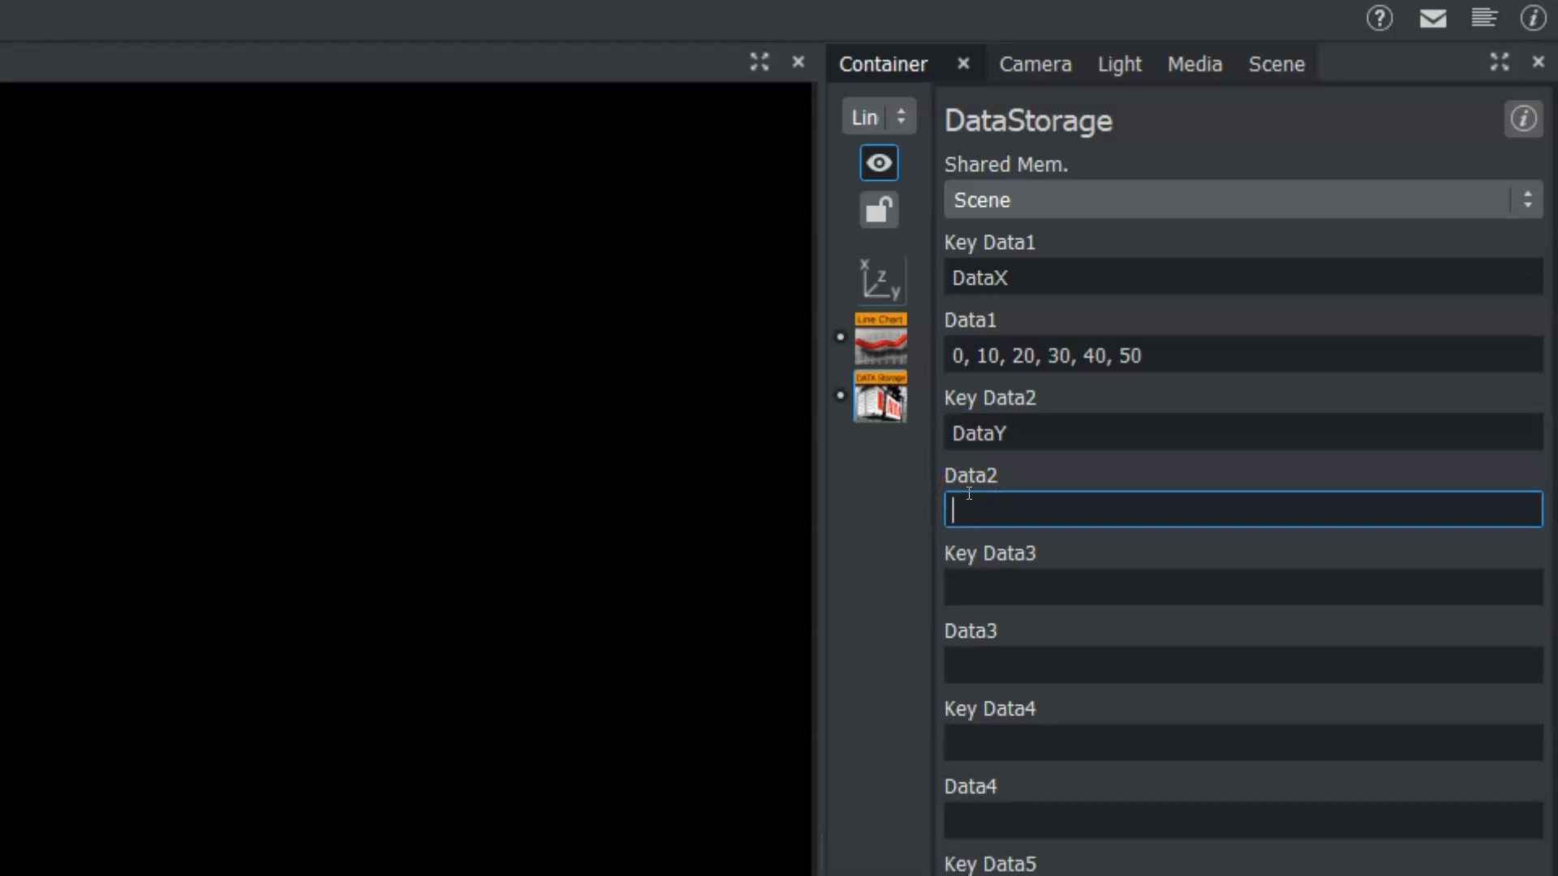
pyautogui.write('0, 10, 20, 30, 10, 4')
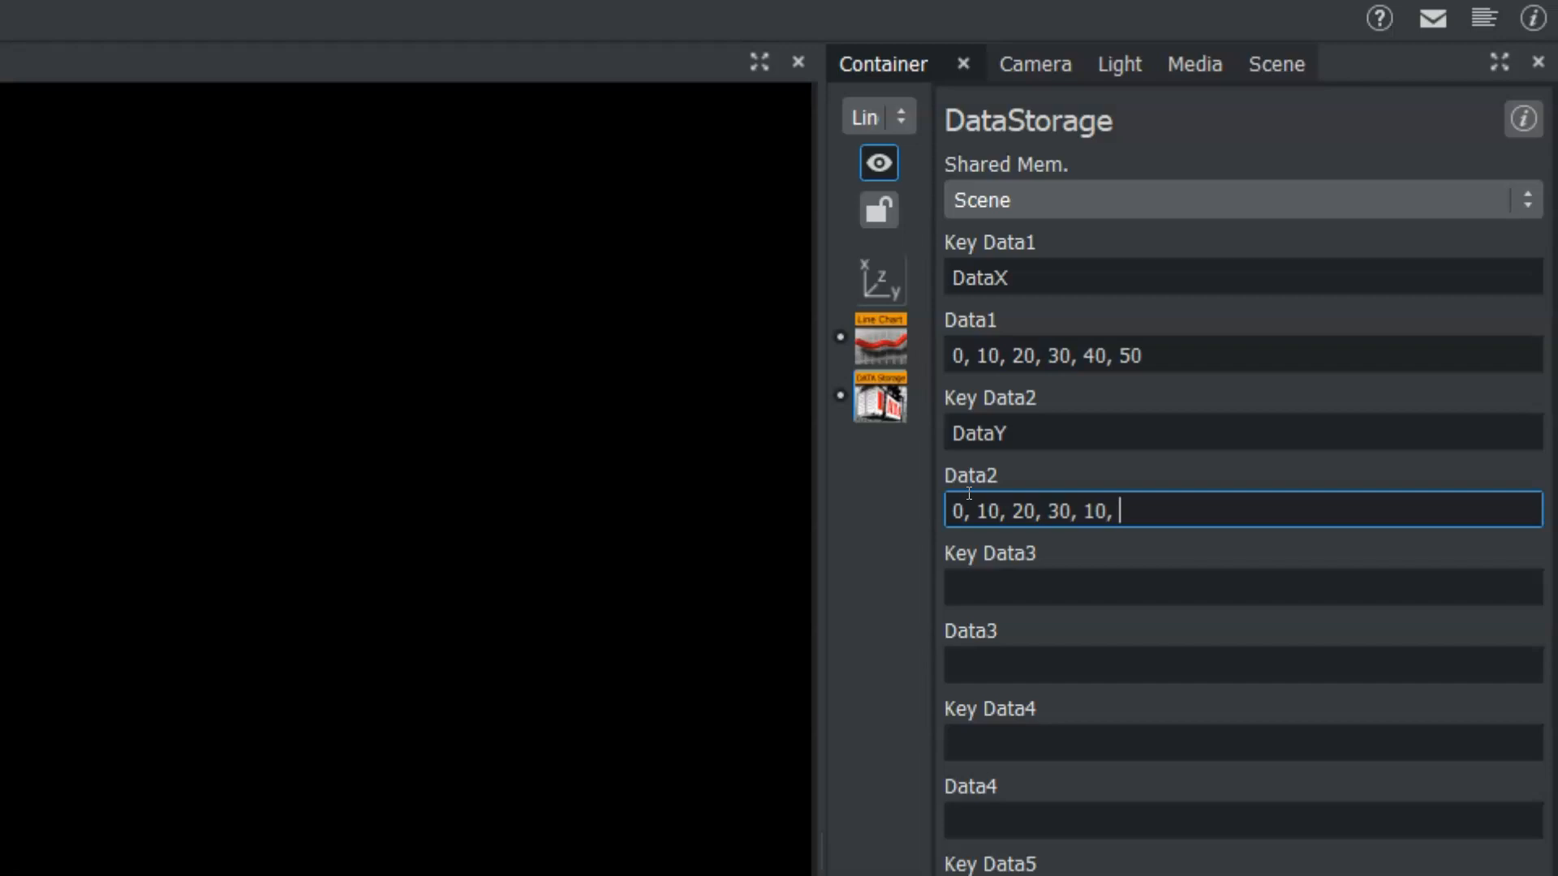
pyautogui.write('0, 50')
# Set the LineChart plugin's shared memory to Scene so it reads the stored data.
pyautogui.click(769, 79)
pyautogui.click(1286, 522)
pyautogui.click(1197, 434)
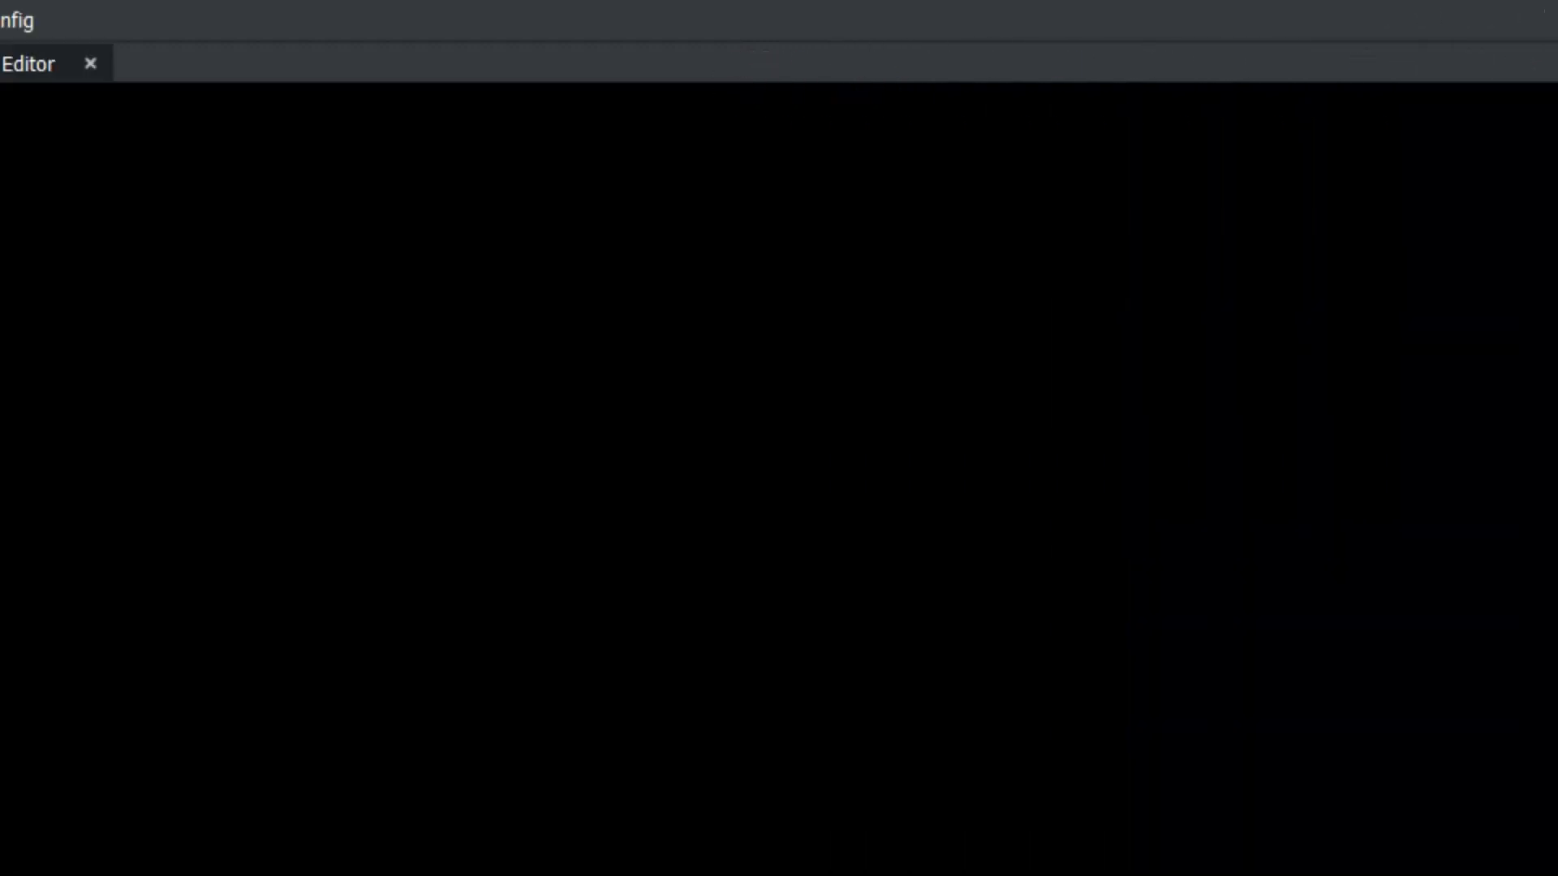
pyautogui.click(179, 222)
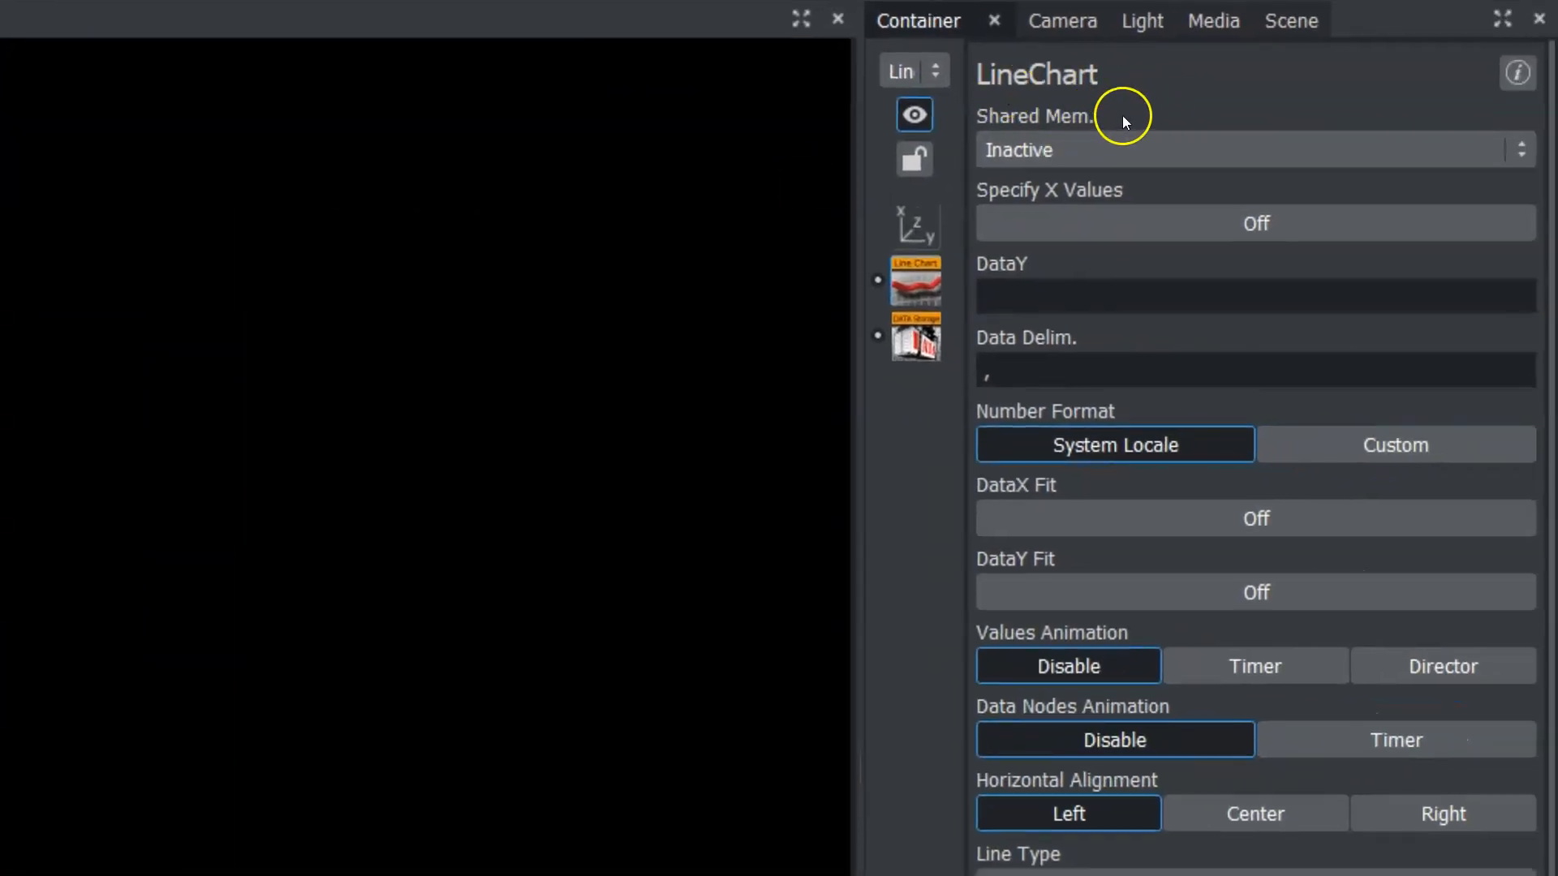
pyautogui.click(1082, 152)
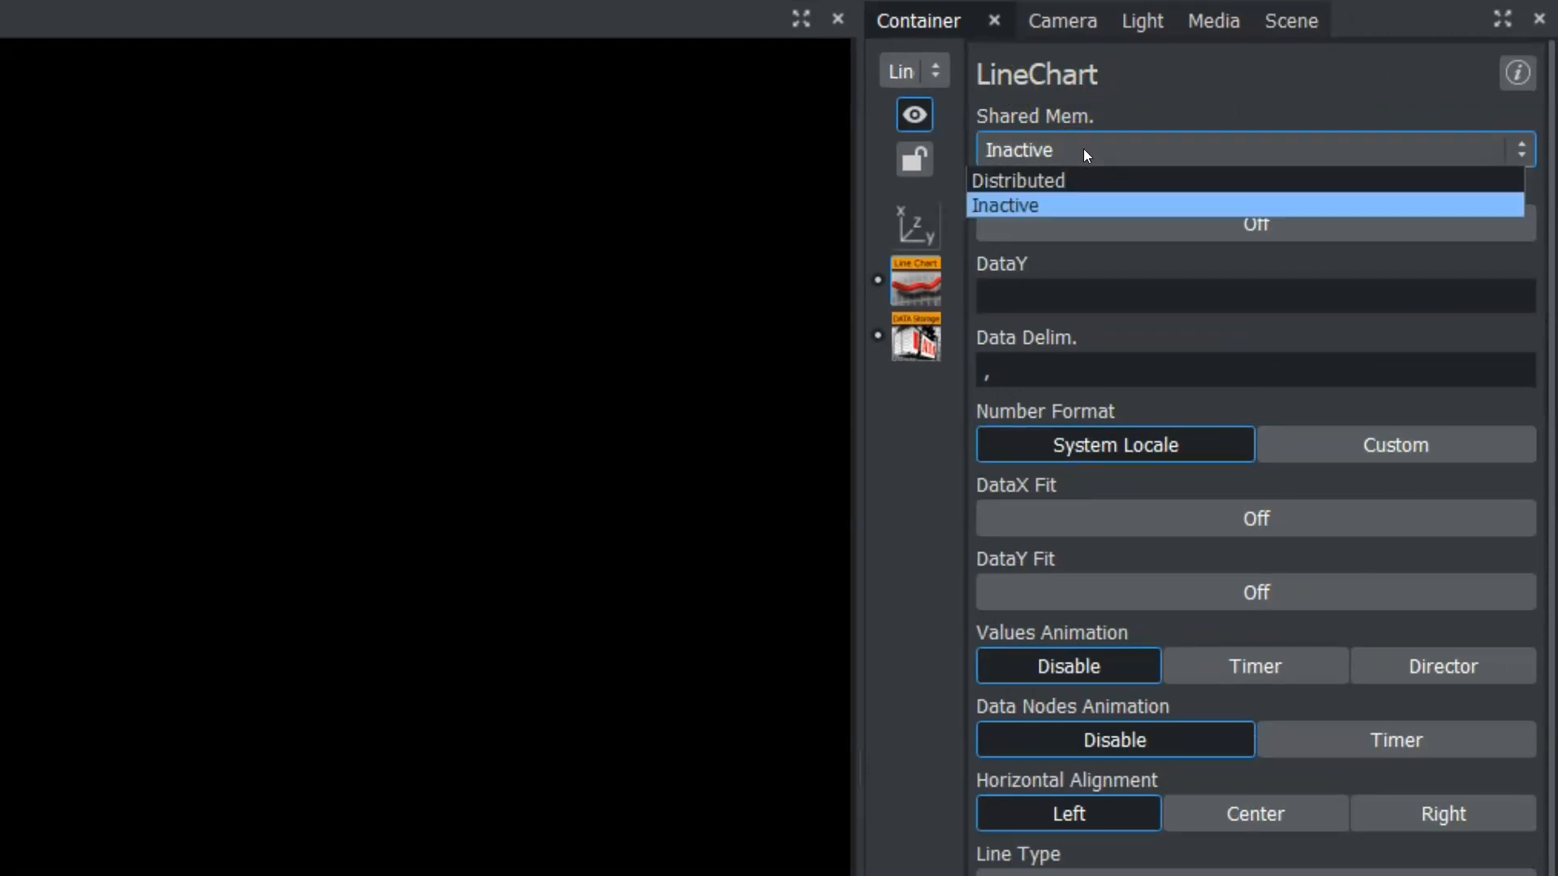
pyautogui.click(1068, 169)
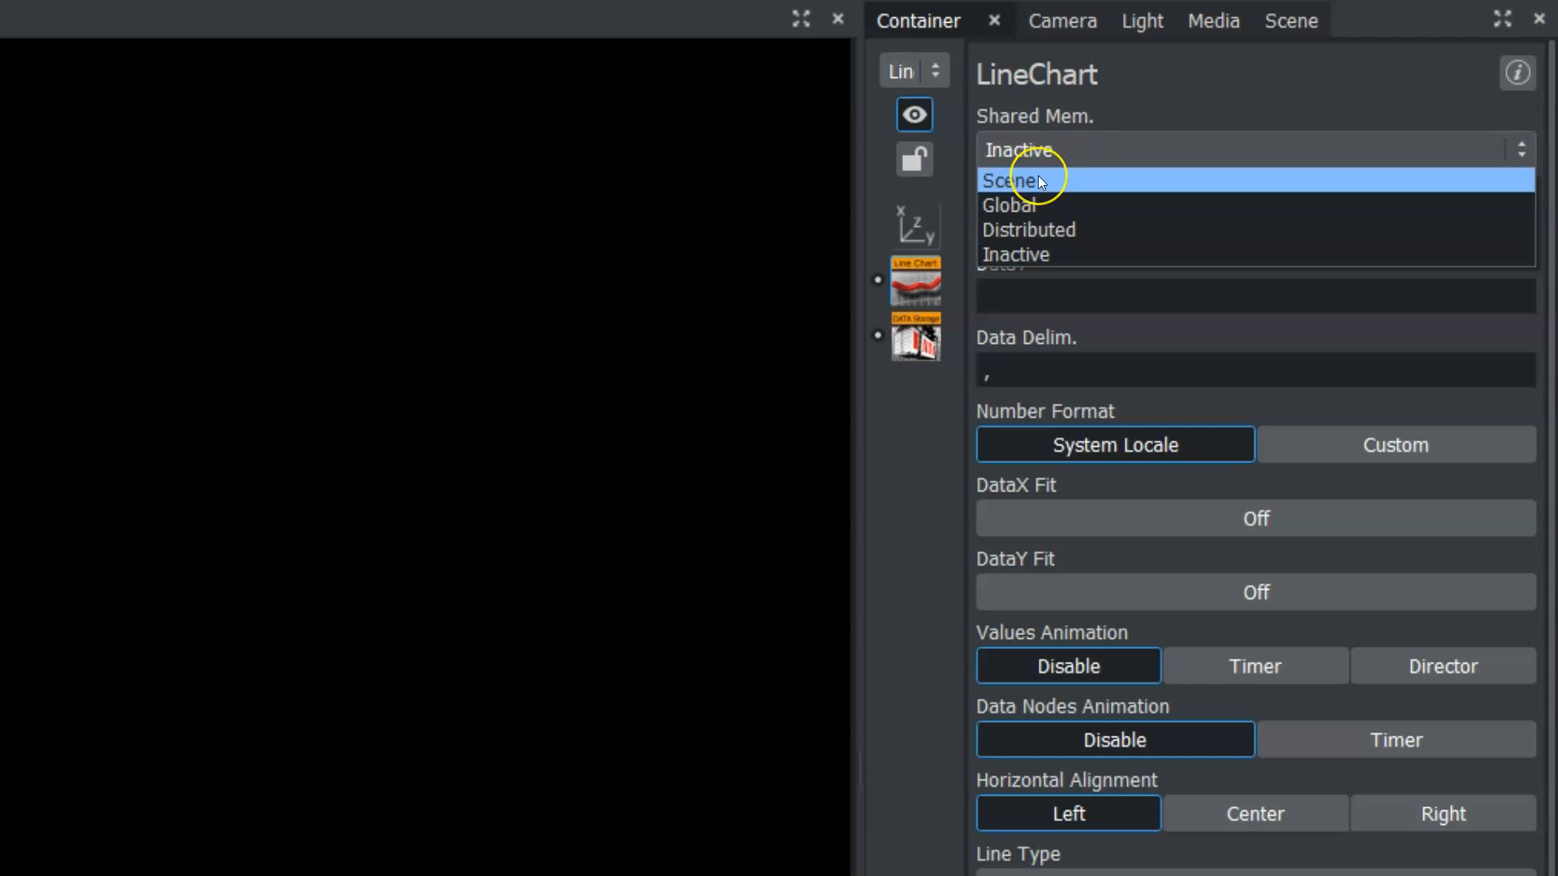
pyautogui.click(1038, 175)
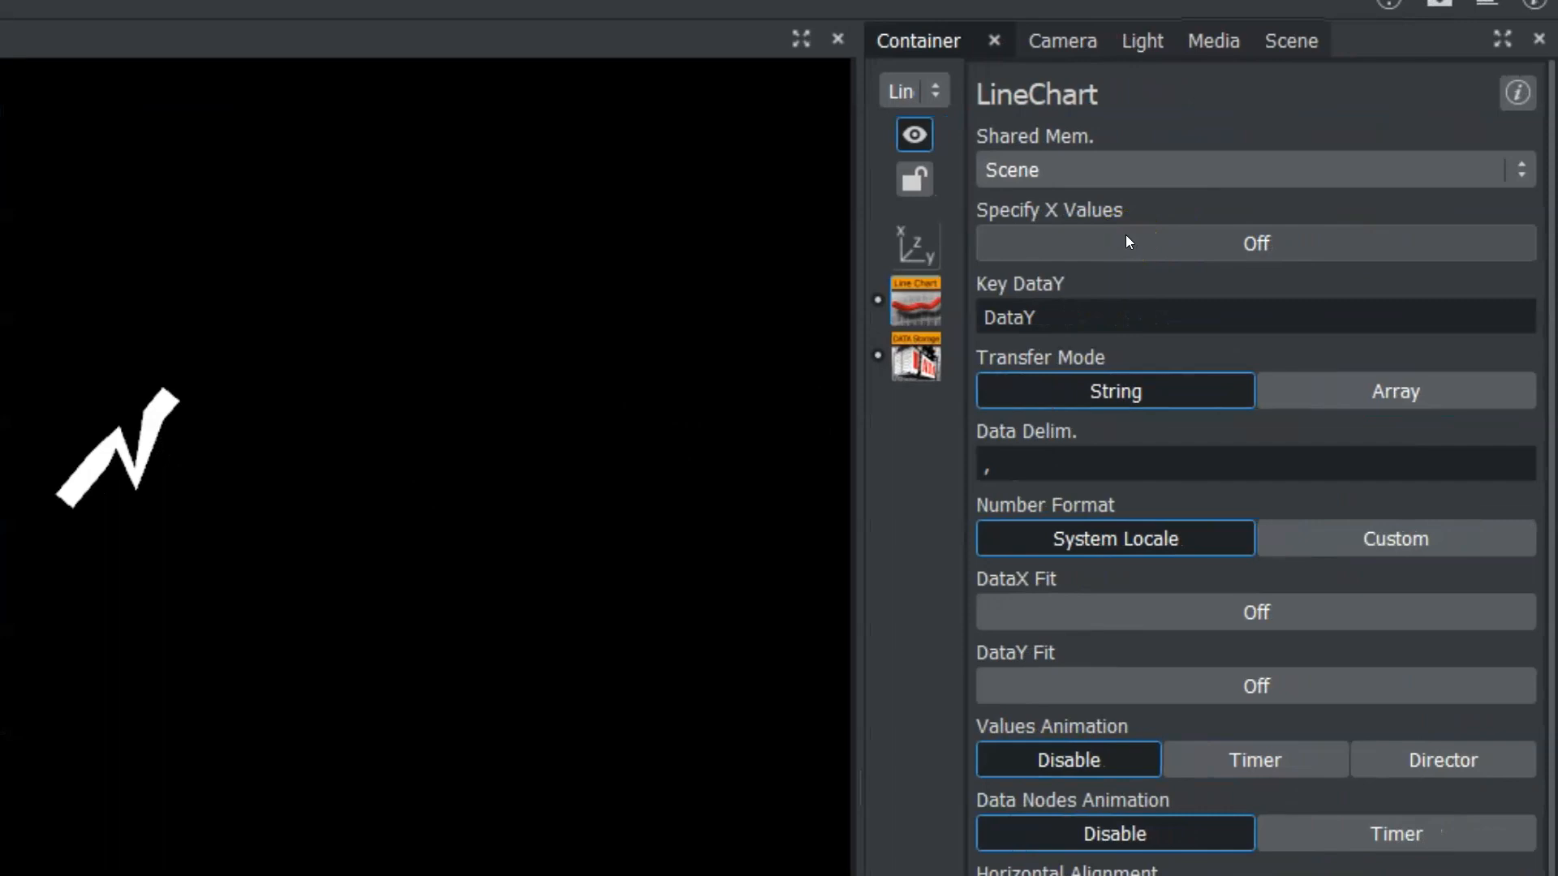
# Try specifying X values for the line chart through the DataX key, compare it with DataStorage, and switch the option off again.
pyautogui.click(1126, 240)
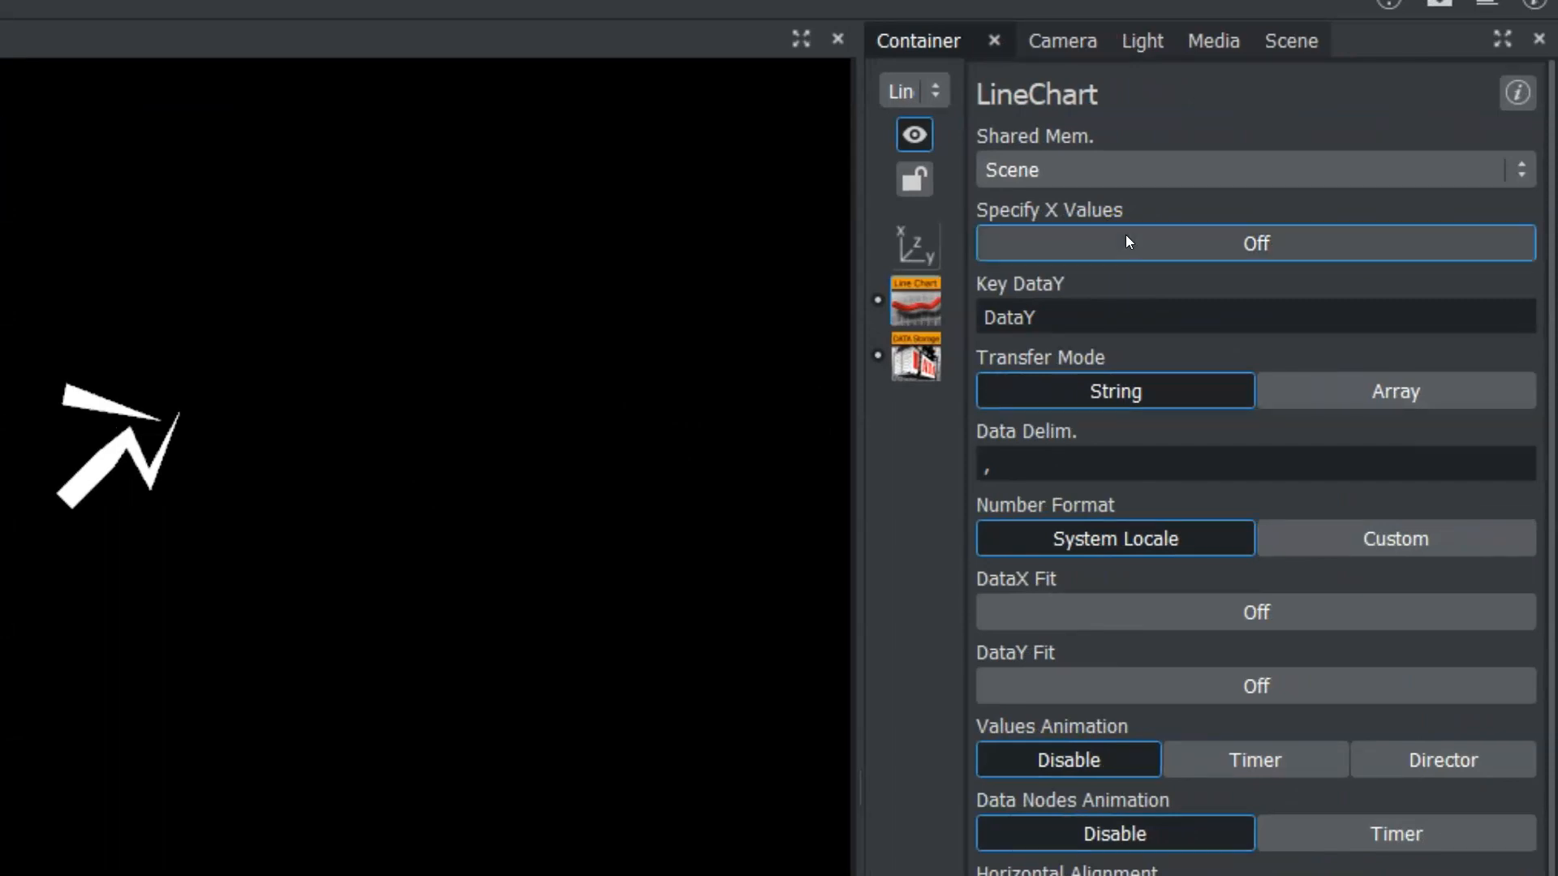
pyautogui.click(1091, 315)
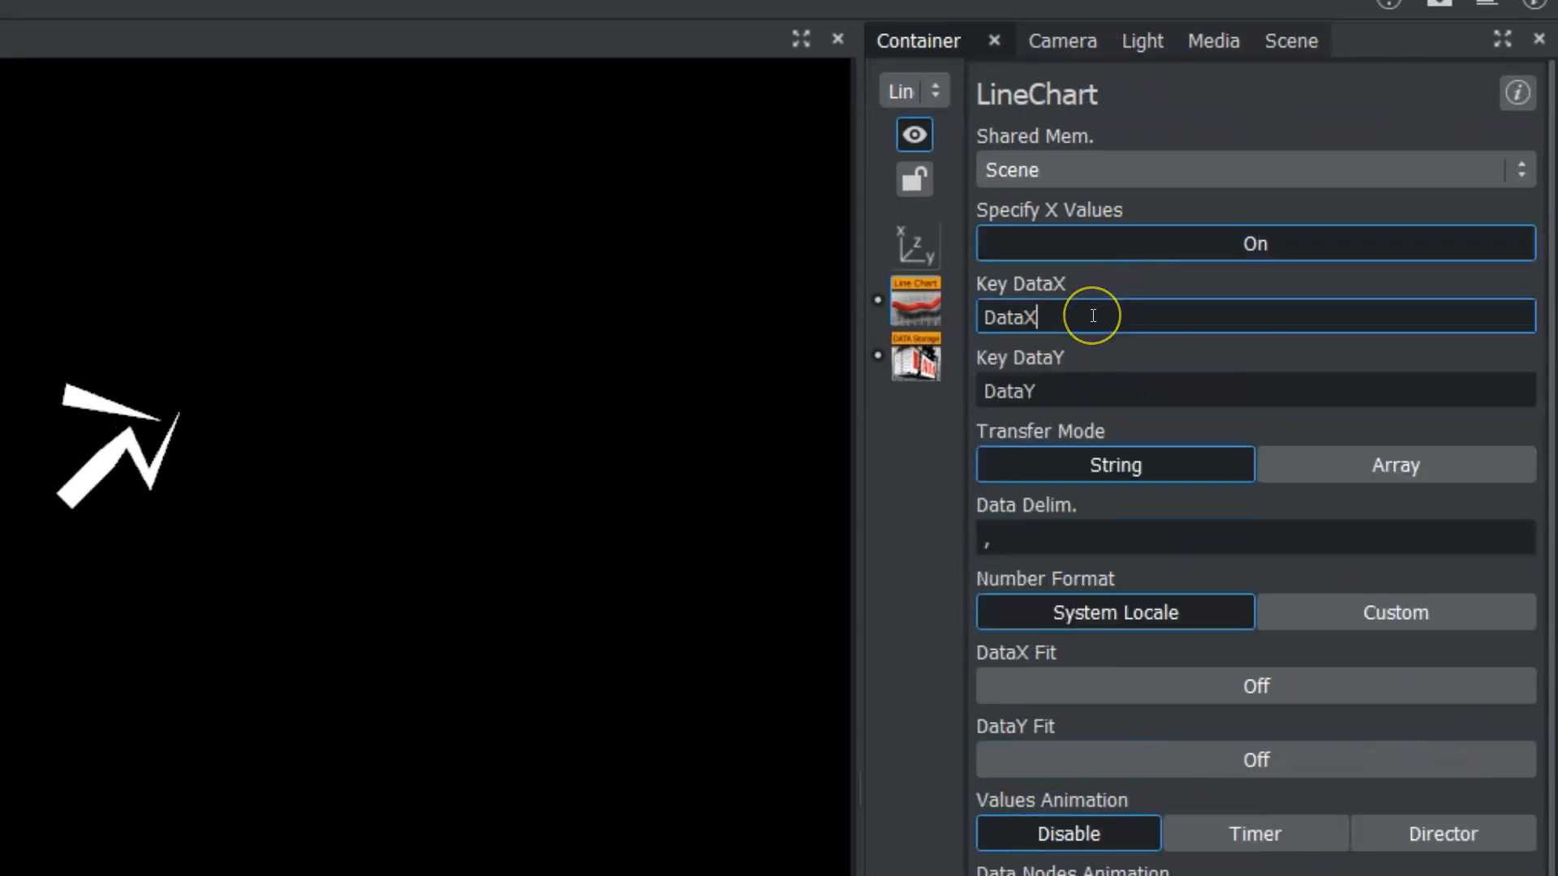
pyautogui.click(1048, 318)
pyautogui.moveTo(1048, 319); pyautogui.dragTo(844, 319)
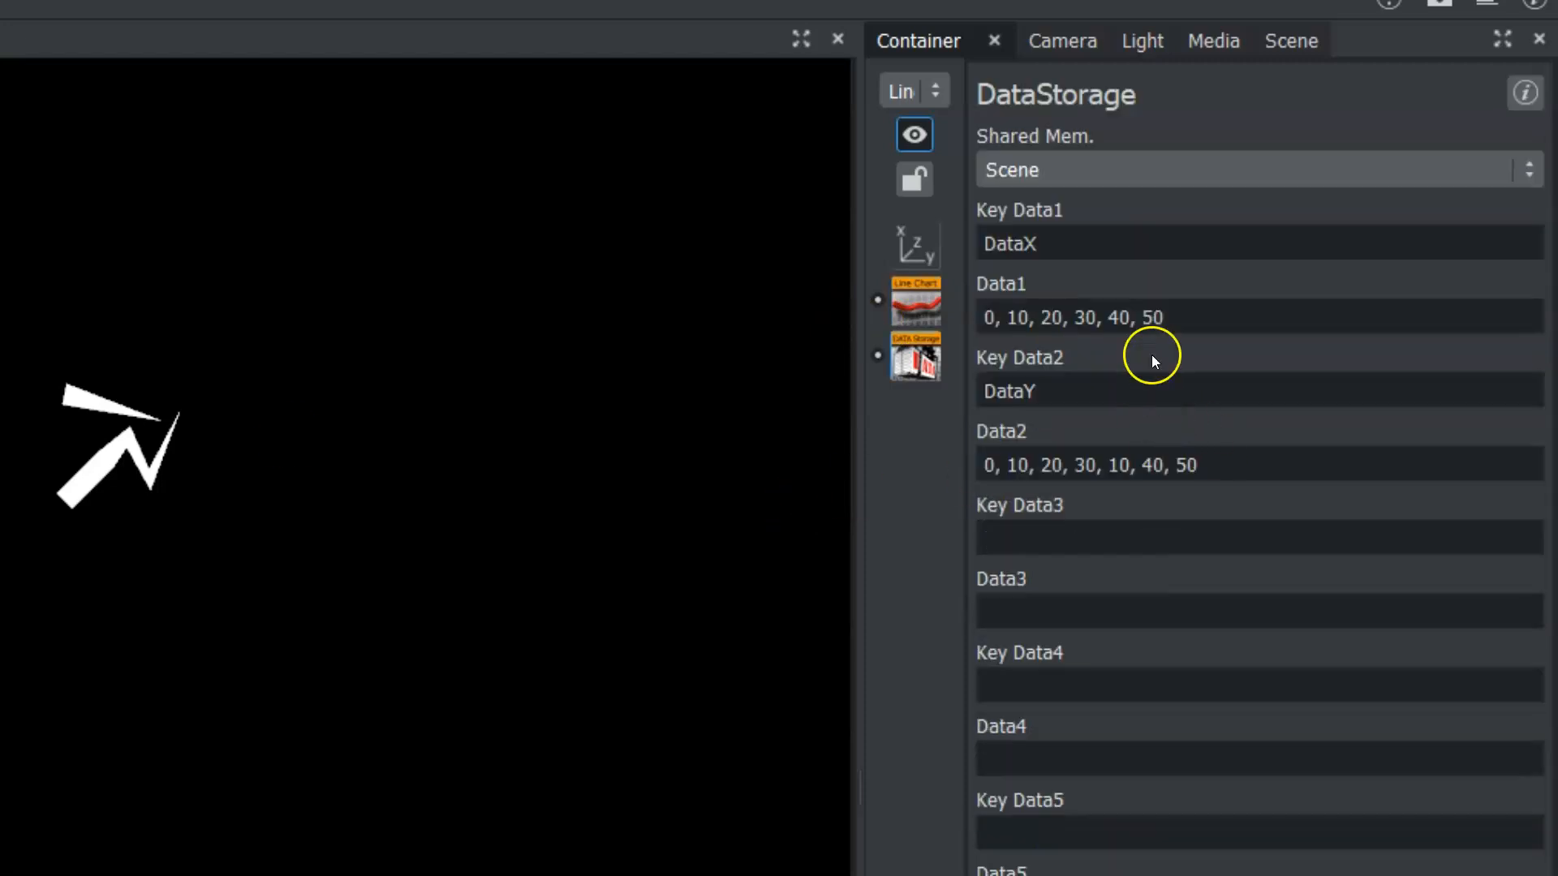
pyautogui.click(1160, 317)
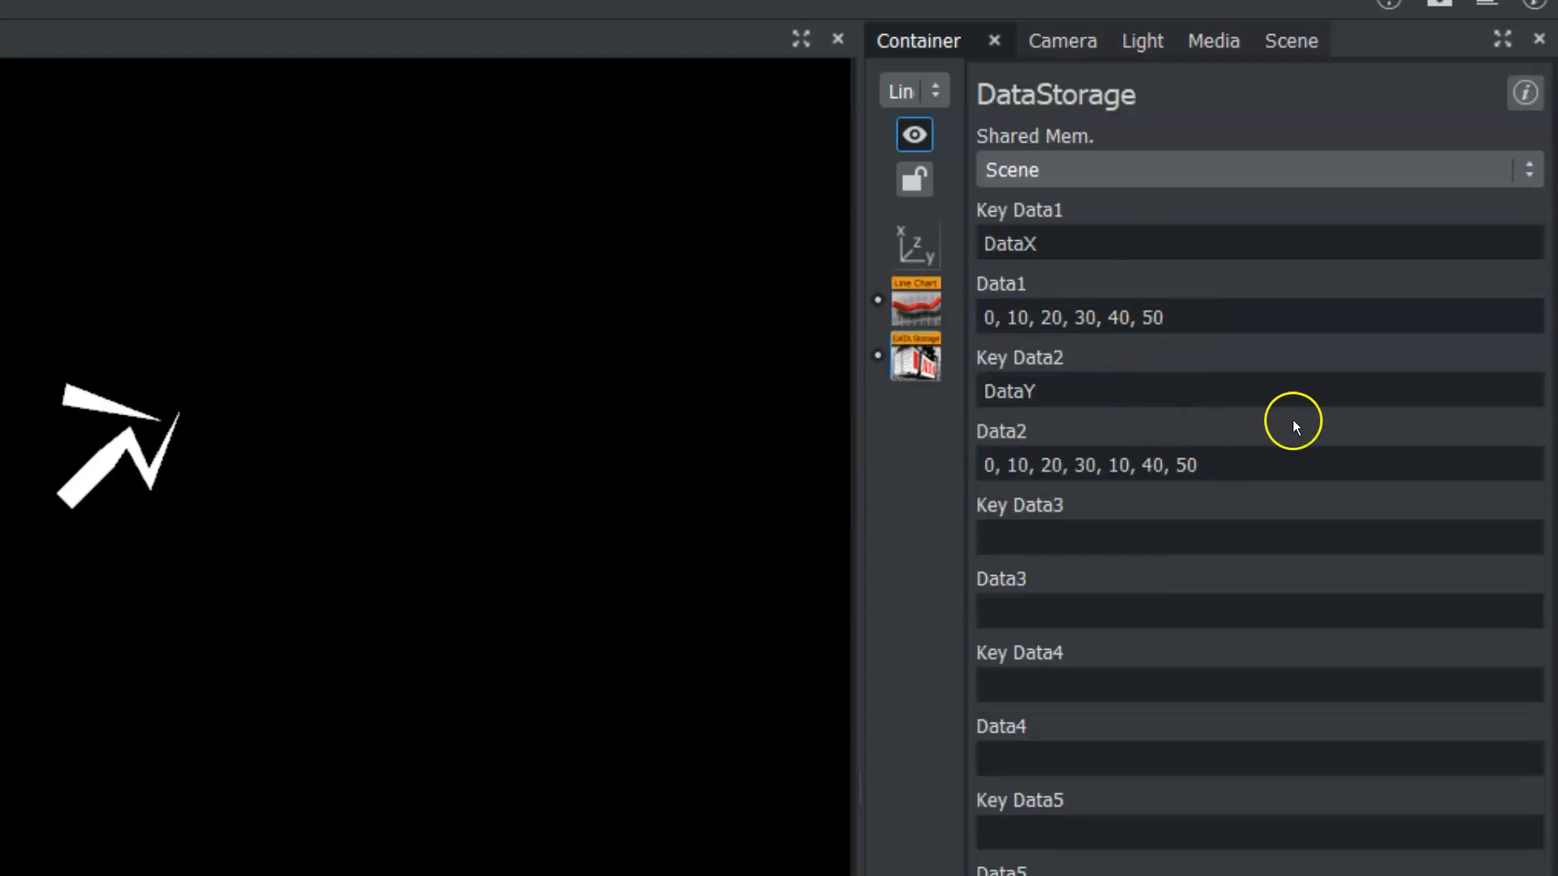
pyautogui.moveTo(1058, 243); pyautogui.dragTo(856, 243)
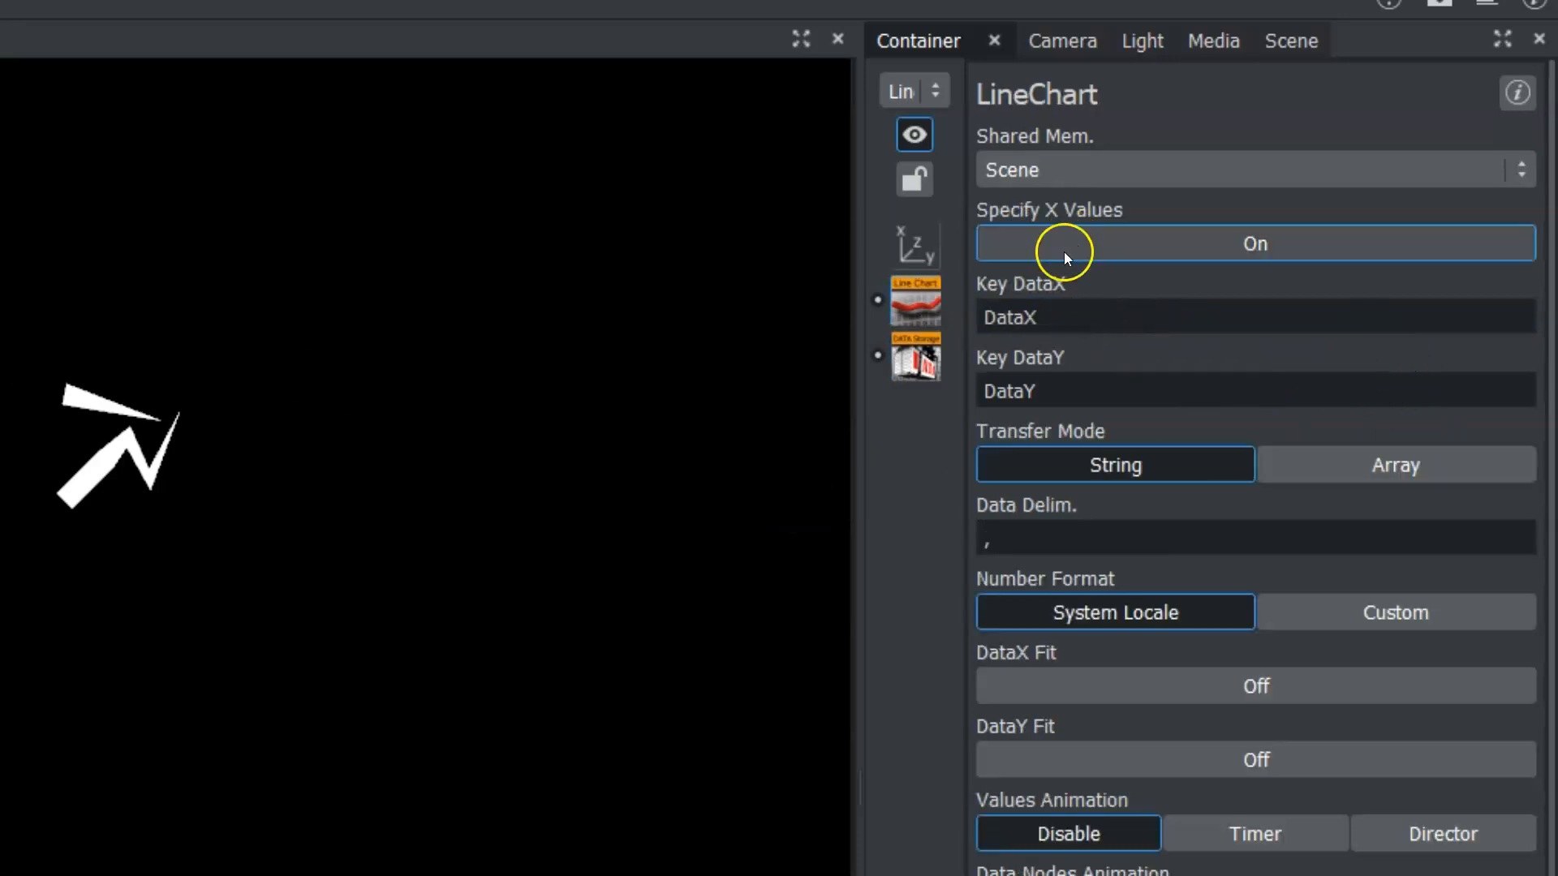
pyautogui.click(1066, 245)
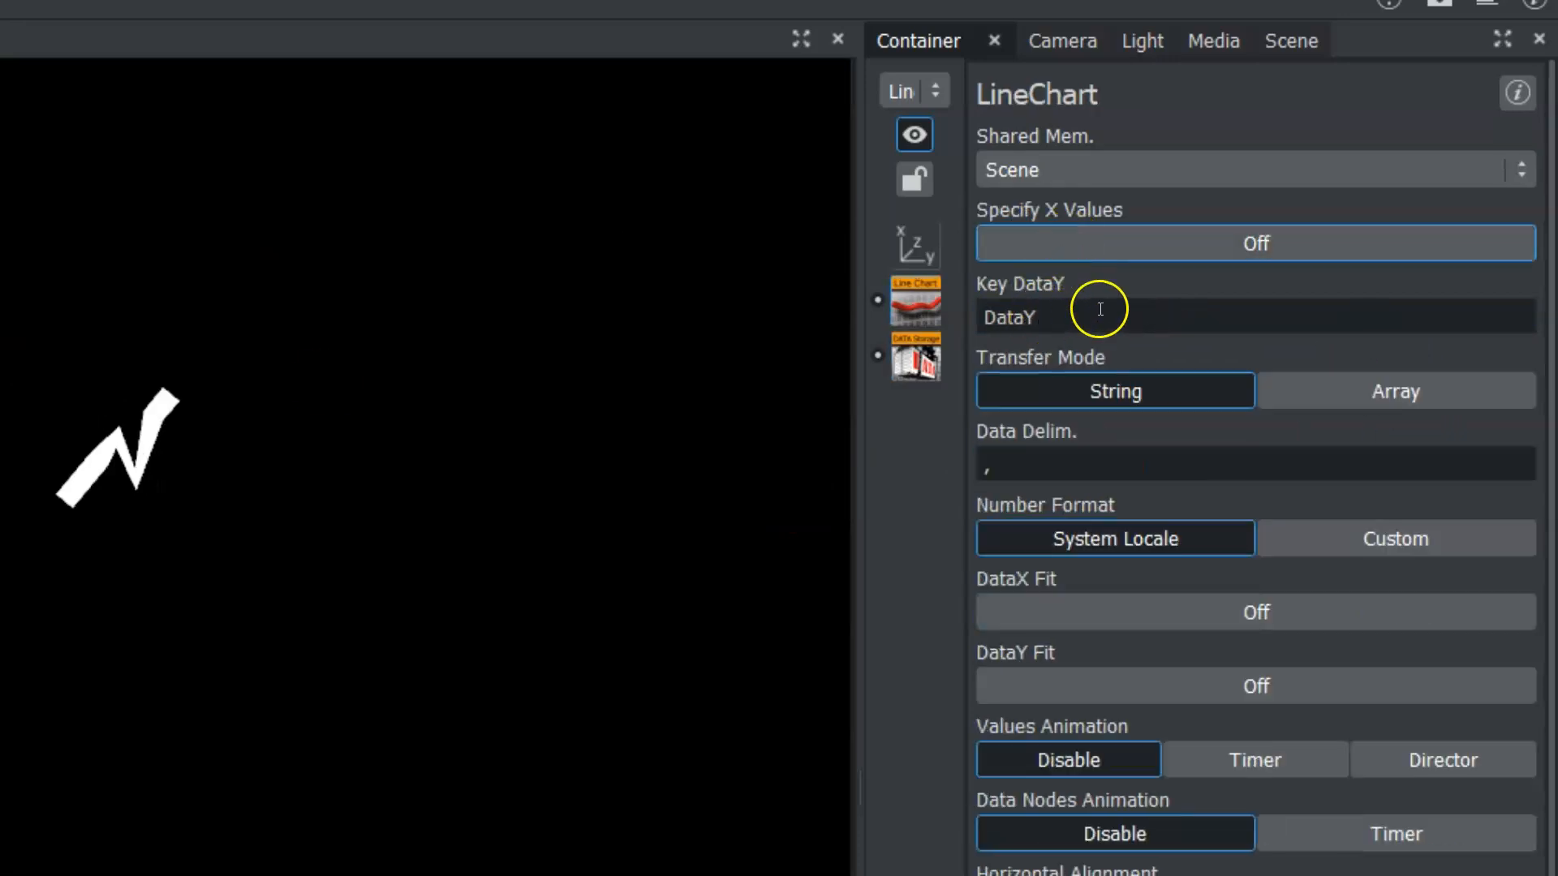
# Compare the line chart's Y data key with the second DataStorage key and inspect the chart's data delimiter.
pyautogui.click(1105, 319)
pyautogui.doubleClick(1088, 319)
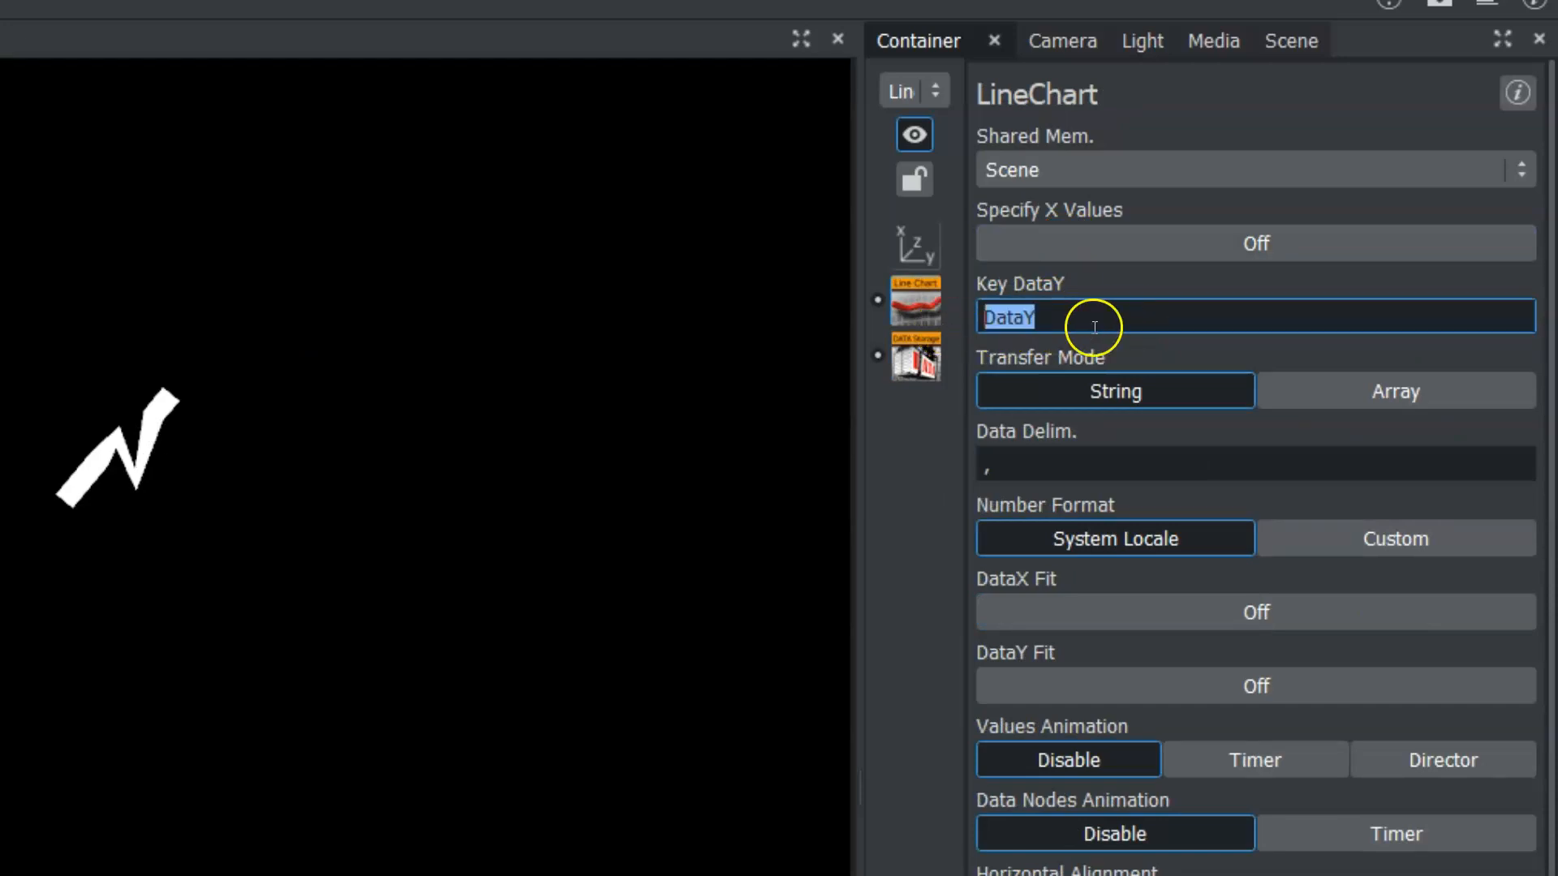
pyautogui.moveTo(1059, 315); pyautogui.dragTo(981, 319)
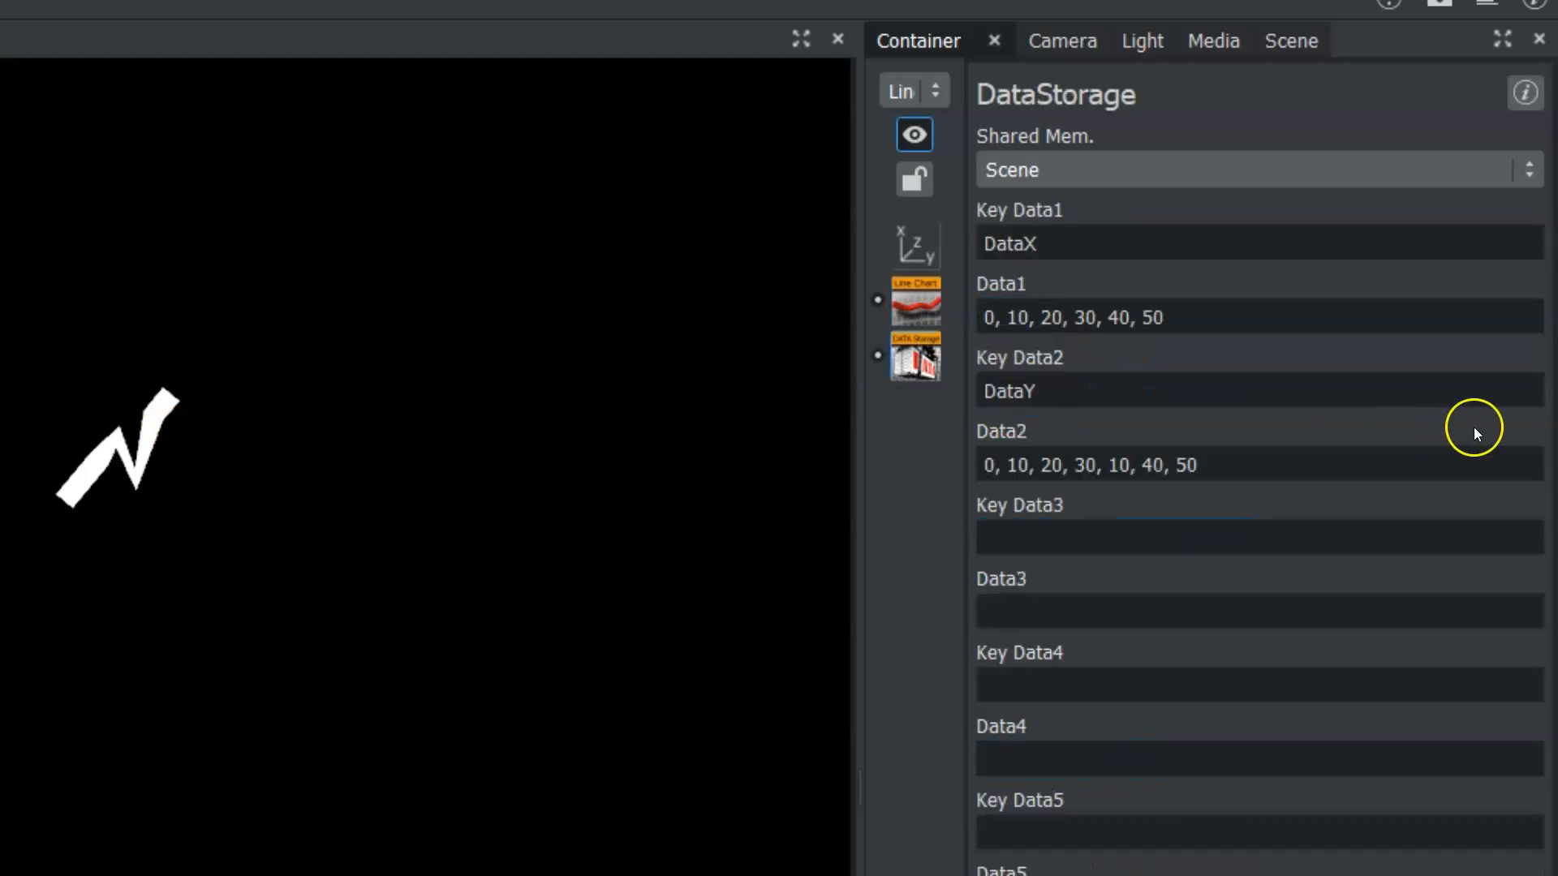
pyautogui.click(1064, 400)
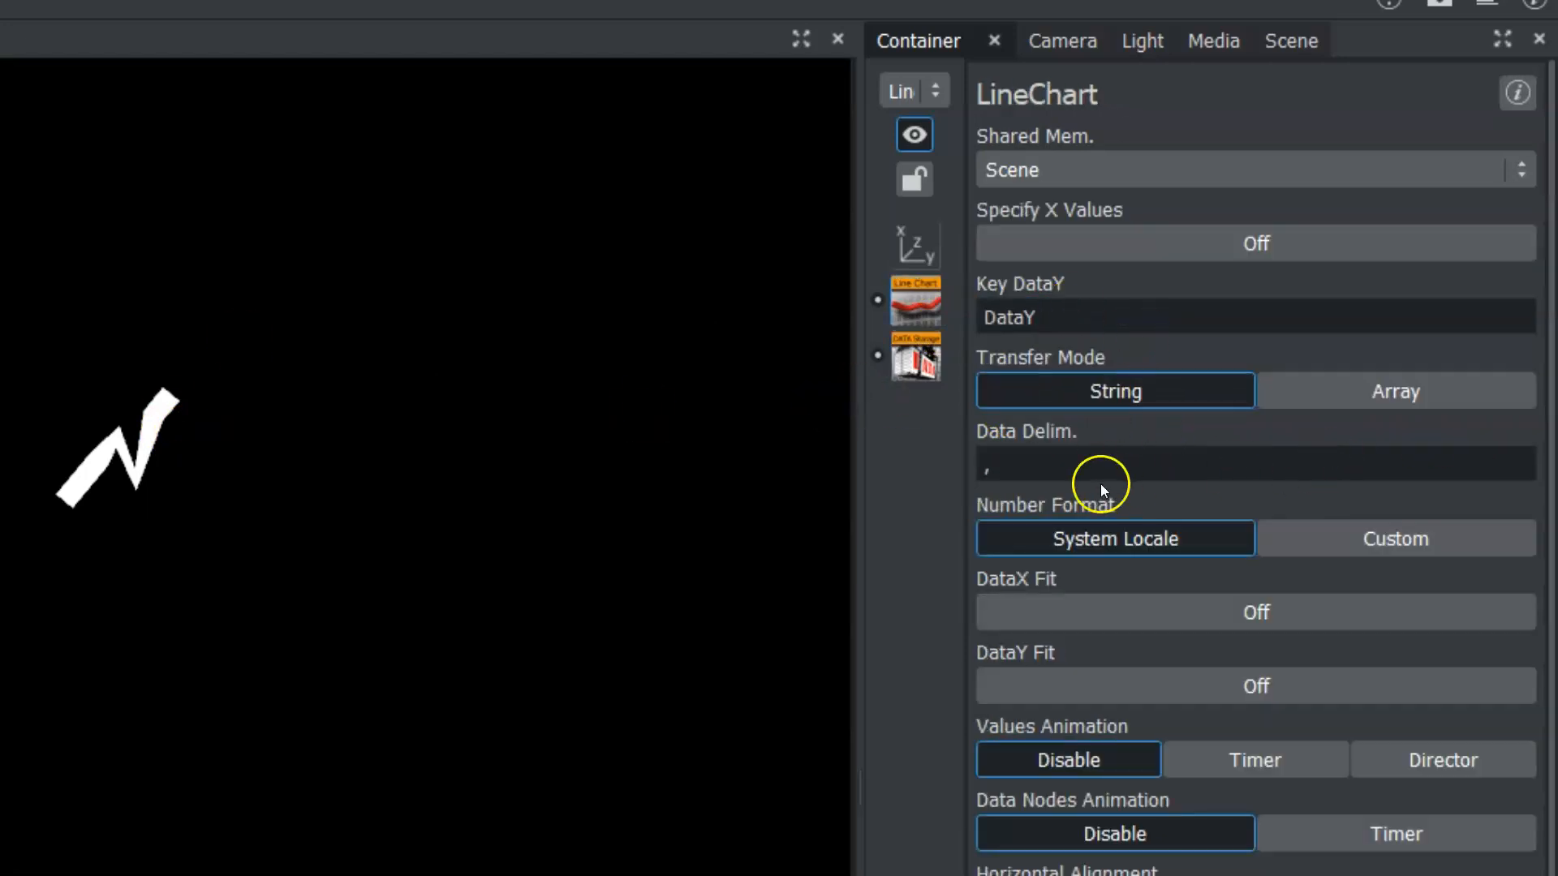
pyautogui.click(1035, 456)
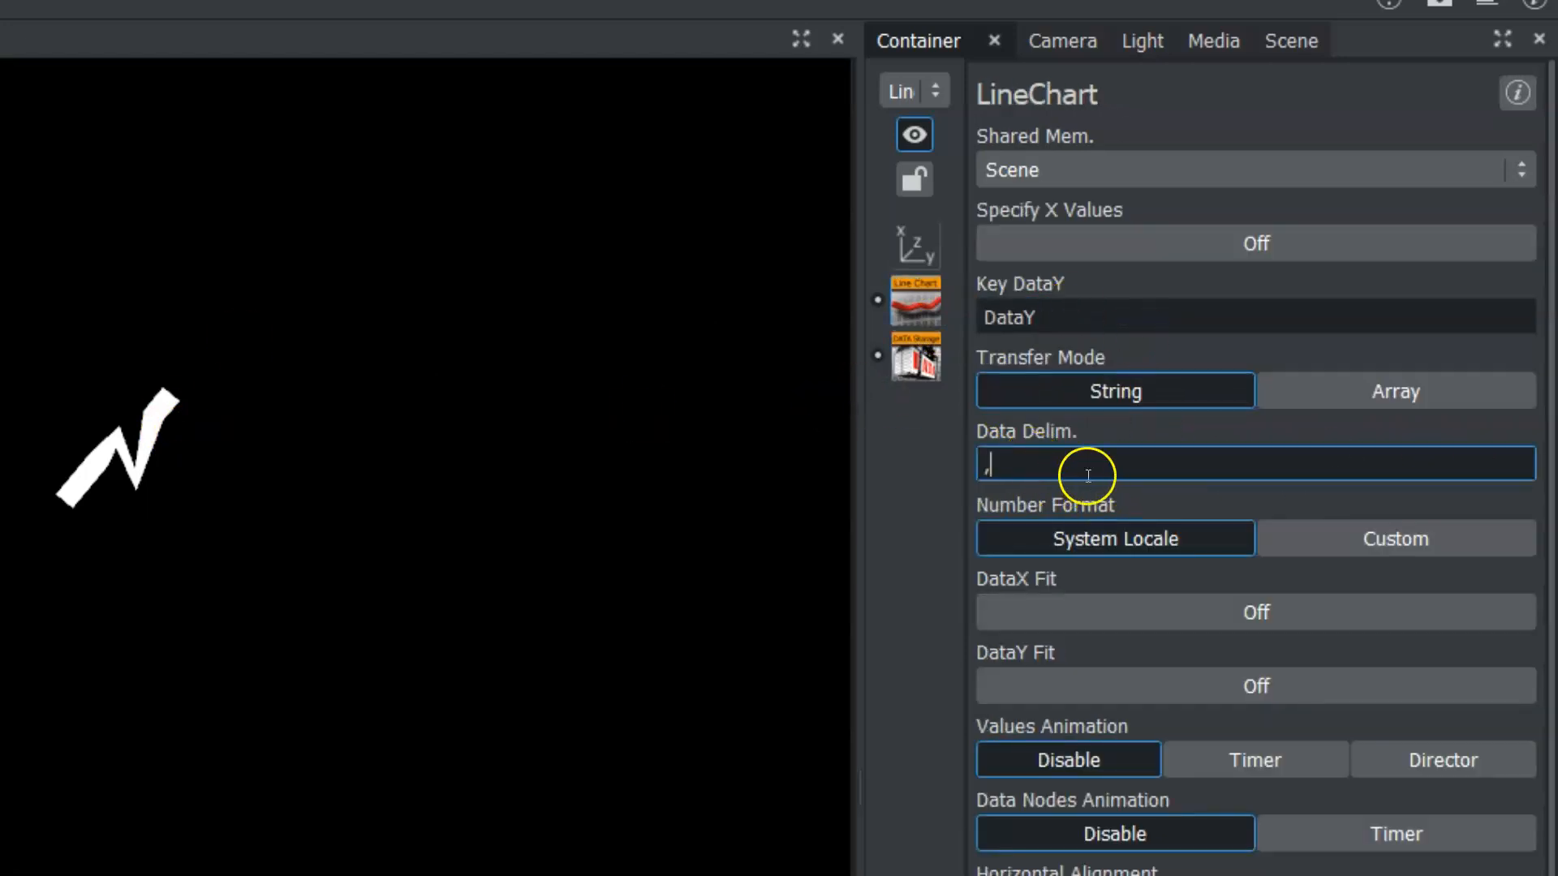
pyautogui.press('BackSpace')
pyautogui.moveTo(1014, 460); pyautogui.dragTo(958, 464)
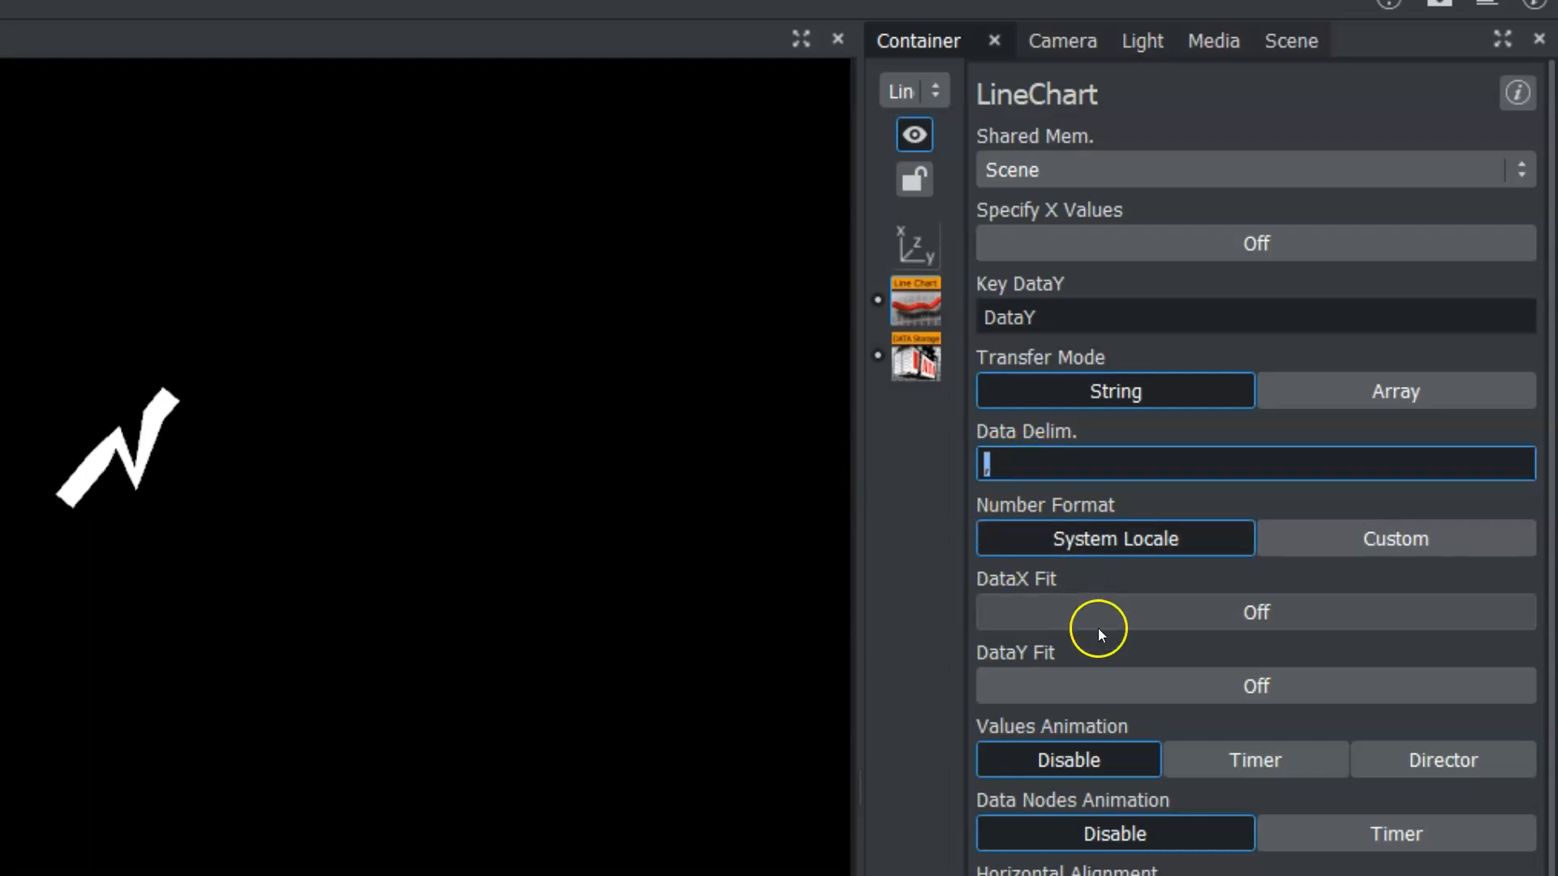
# Try DataY Fit at scale 0.80 and DataX Fit at scale 2.40 on the line chart, and switch both fits off again.
pyautogui.click(1097, 683)
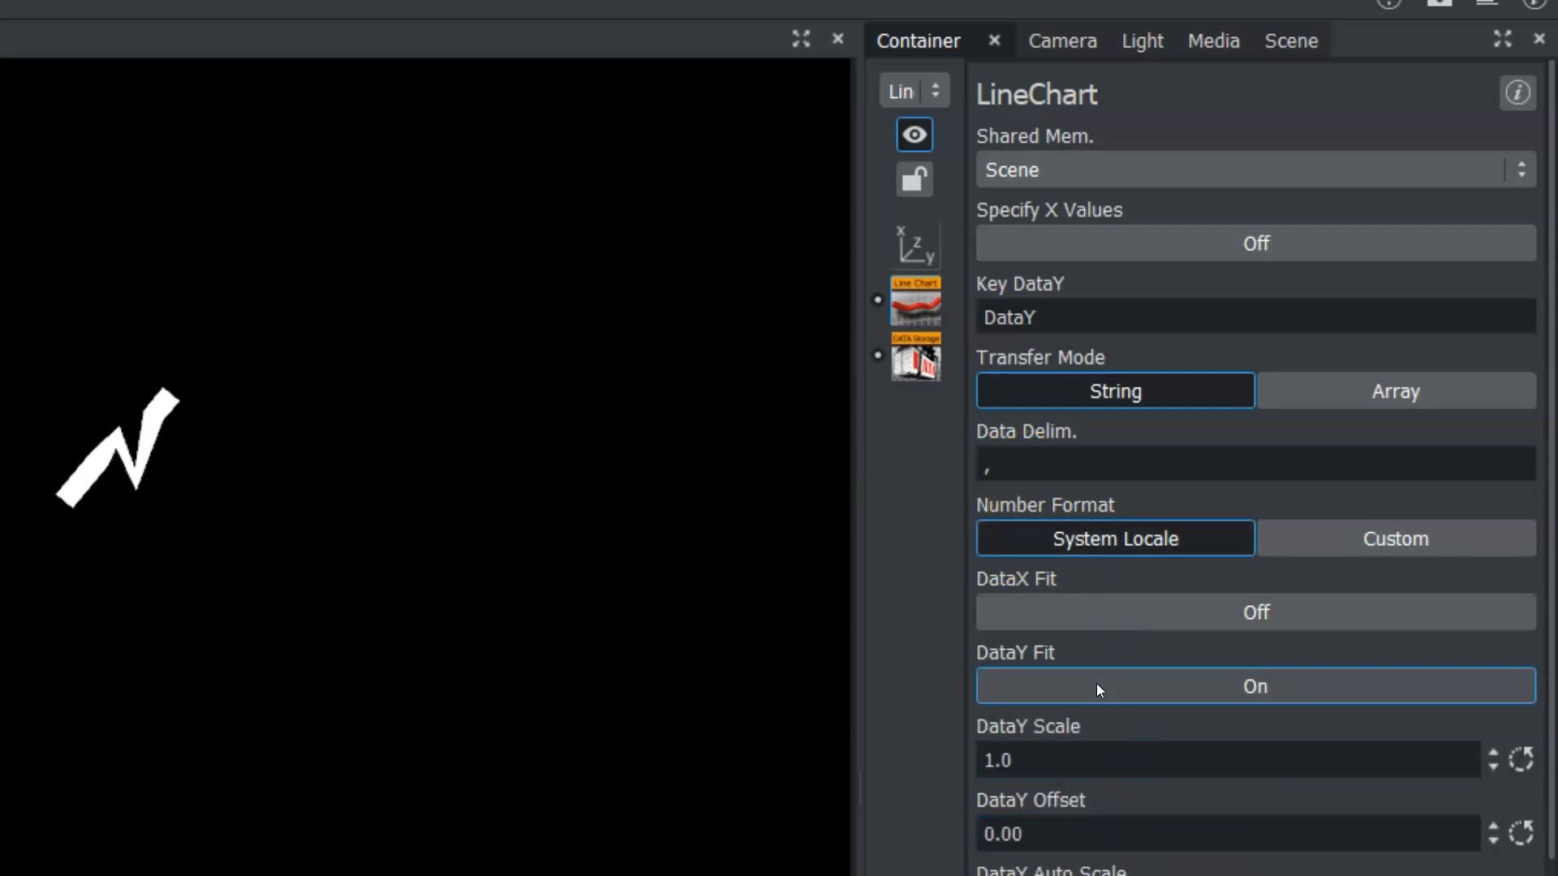
pyautogui.moveTo(1067, 747)
pyautogui.mouseDown()
pyautogui.moveTo(1087, 771)
pyautogui.moveTo(1070, 769)
pyautogui.mouseUp()
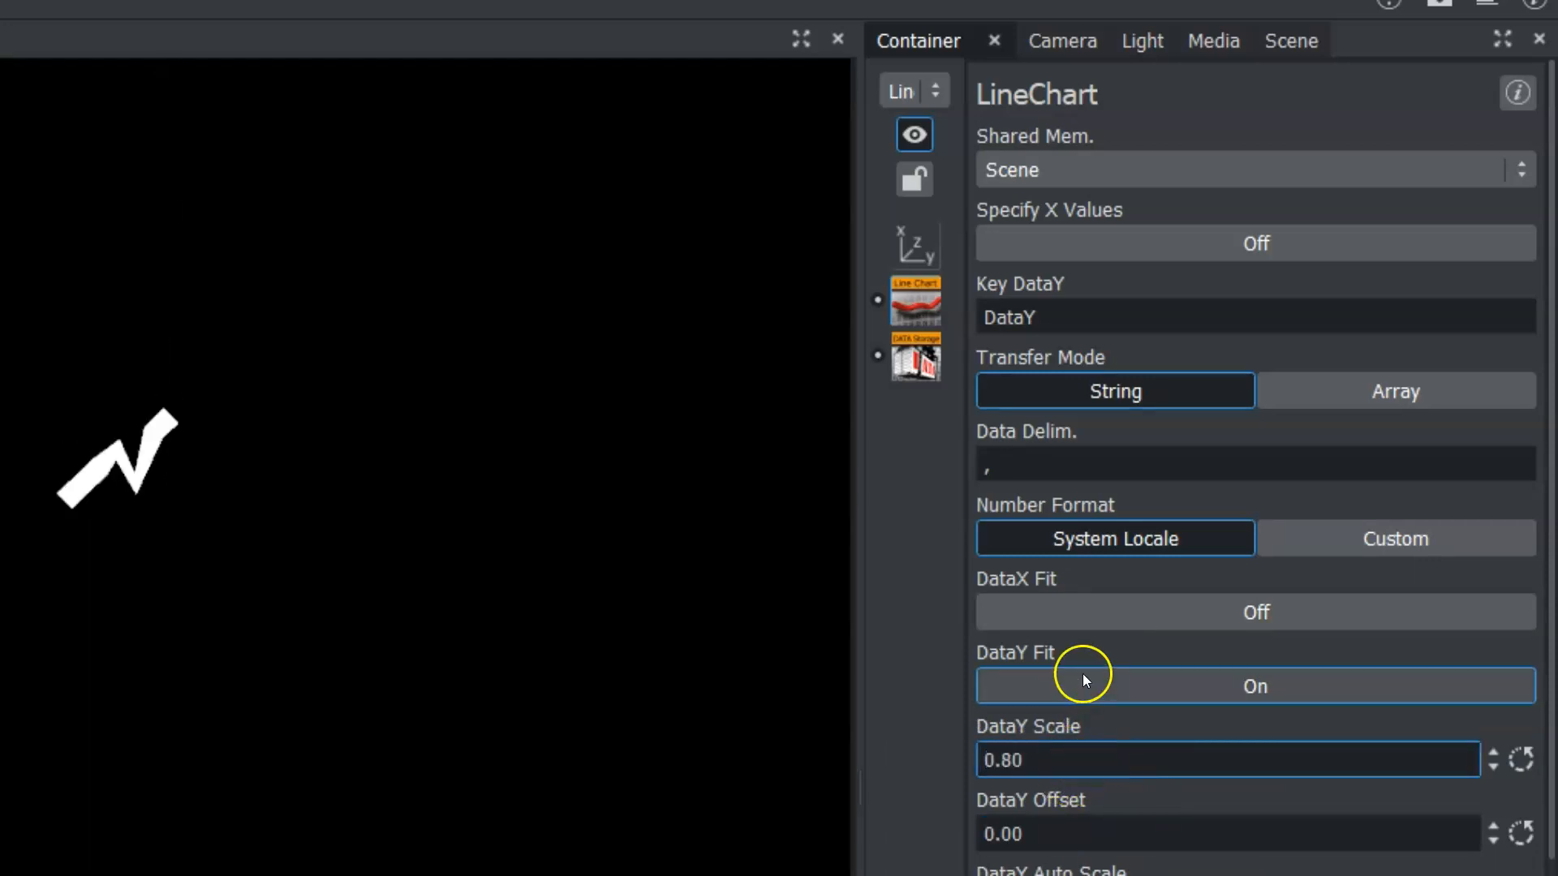
pyautogui.click(1054, 602)
pyautogui.moveTo(1055, 700)
pyautogui.mouseDown()
pyautogui.moveTo(1009, 687)
pyautogui.moveTo(1125, 687)
pyautogui.moveTo(1036, 682)
pyautogui.mouseUp()
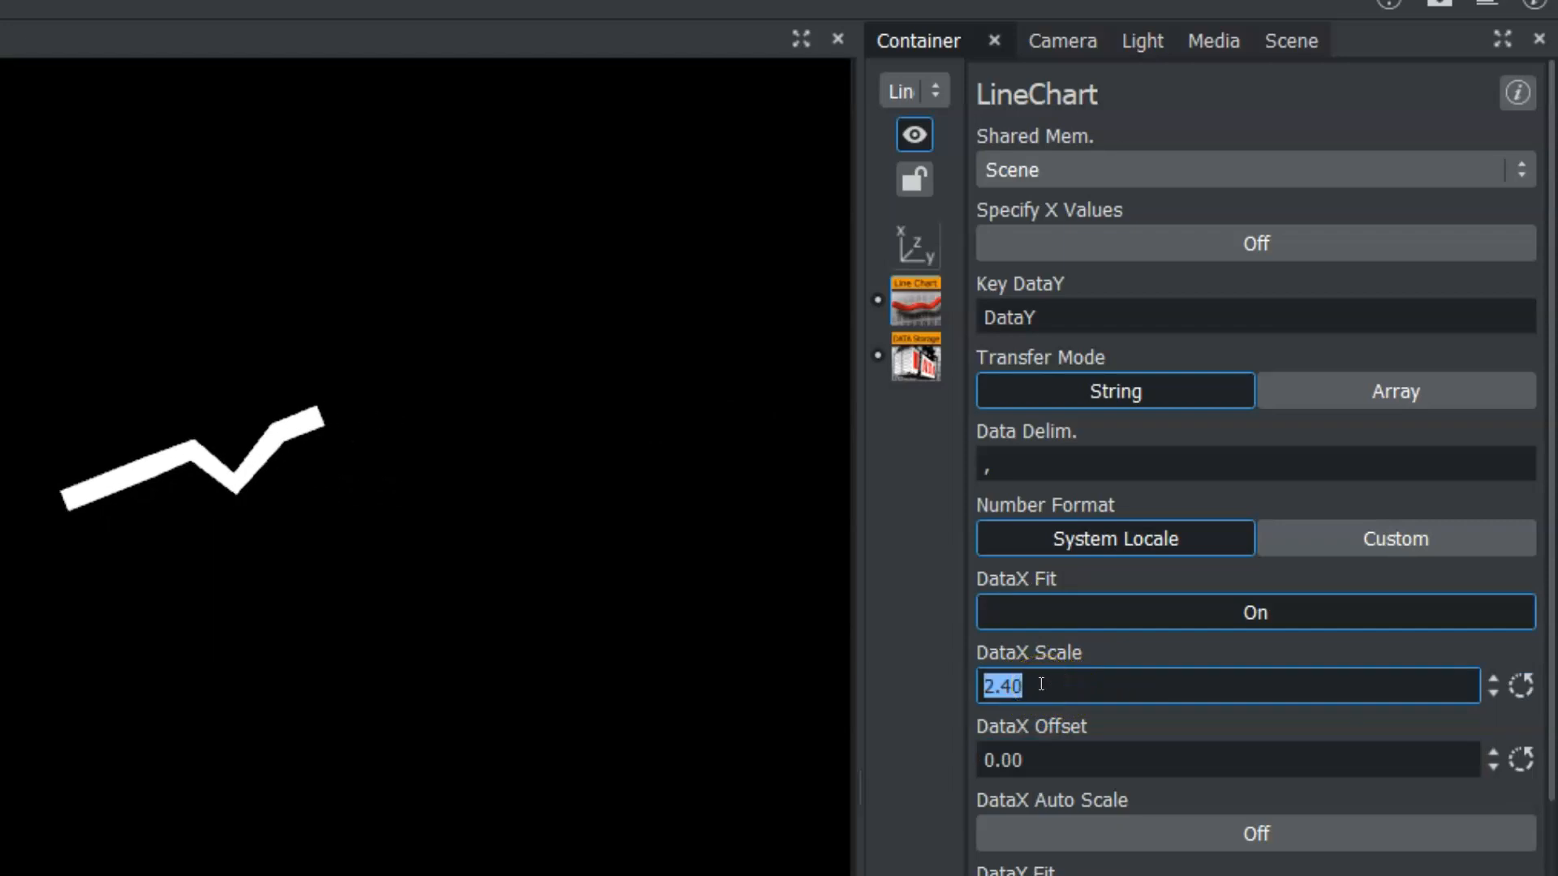
pyautogui.click(1040, 684)
pyautogui.click(1063, 602)
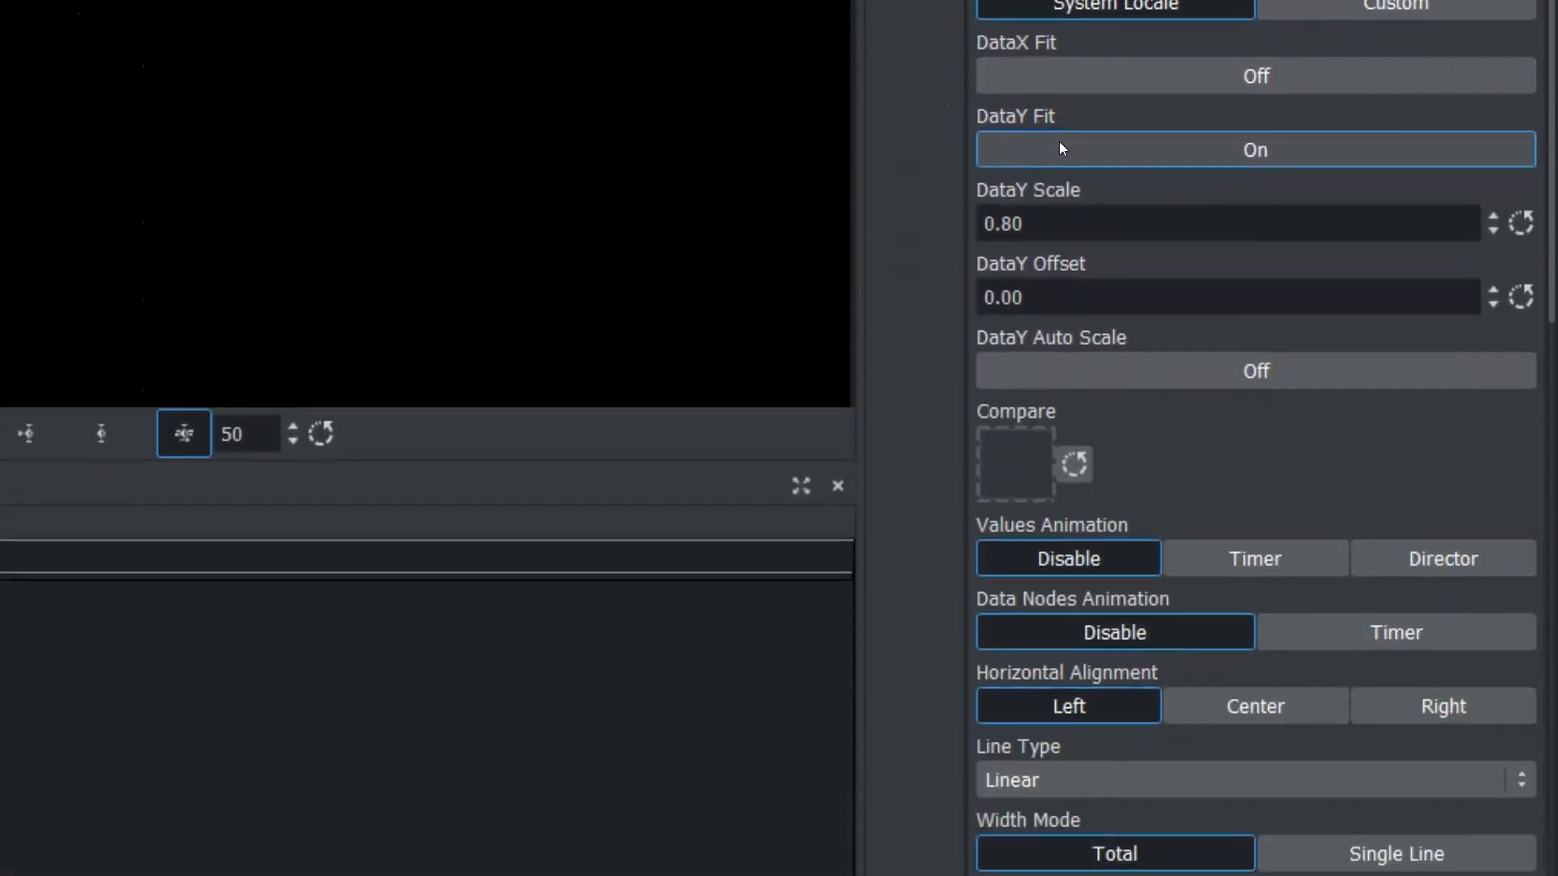
pyautogui.click(1346, 681)
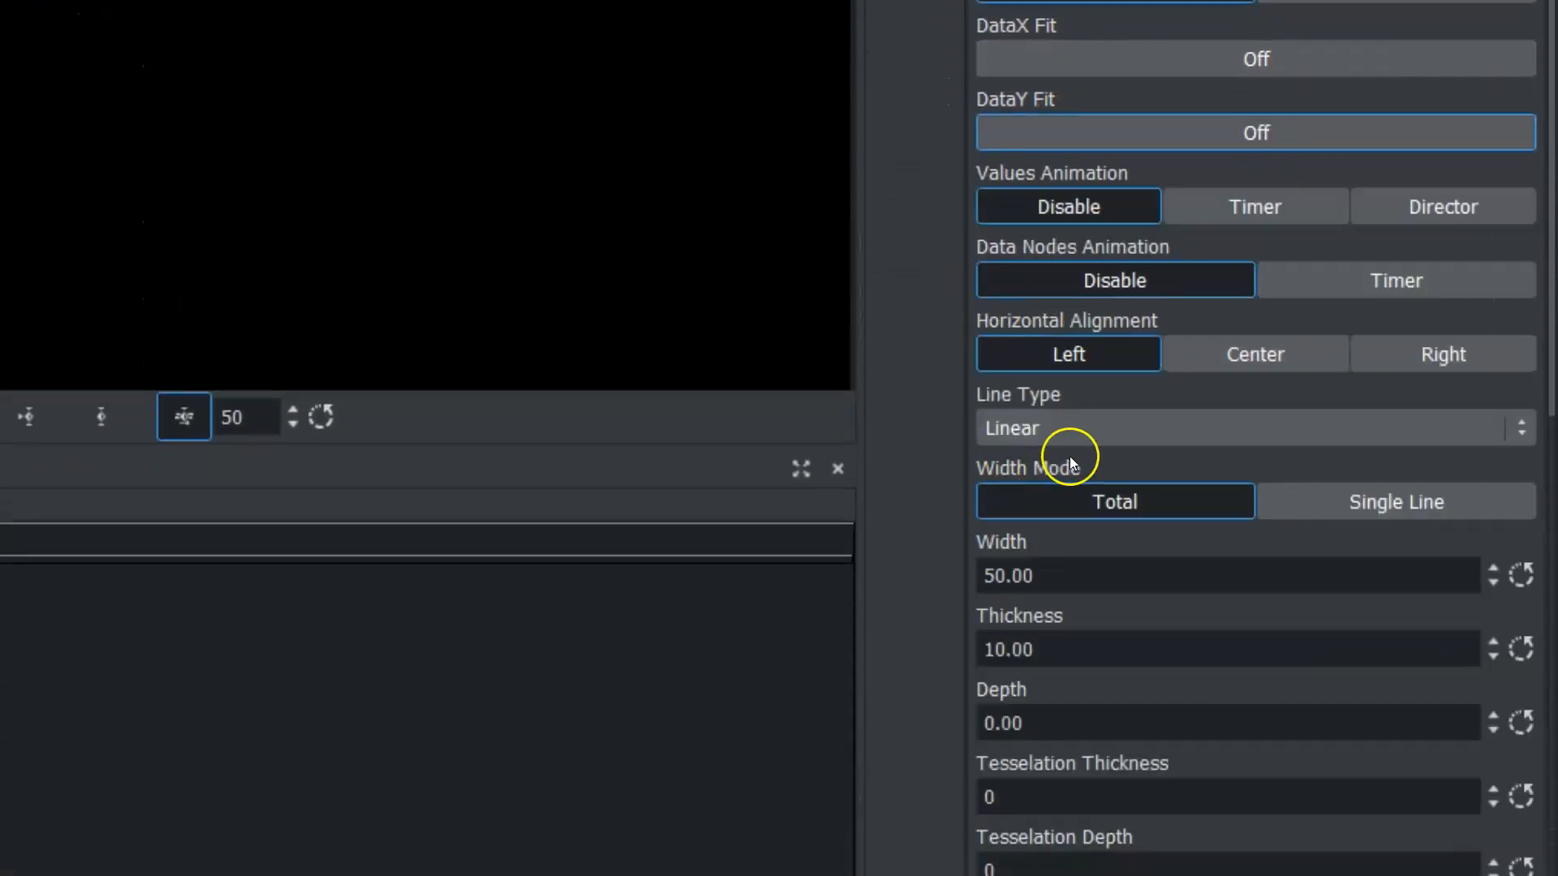
# Change the line chart's line type to Spline.
pyautogui.click(1079, 428)
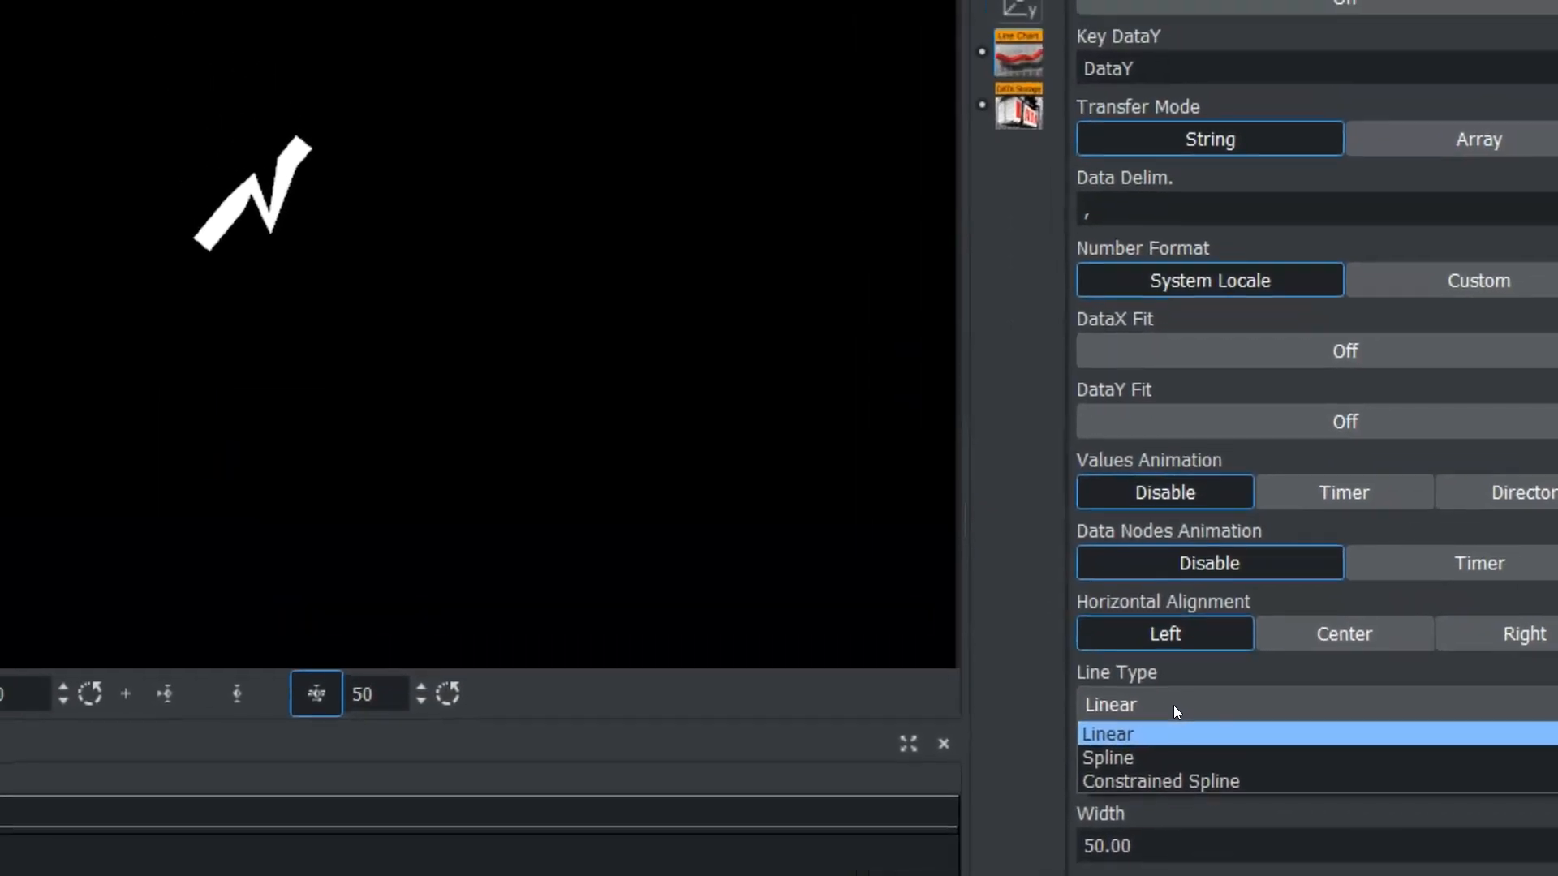
pyautogui.click(1122, 737)
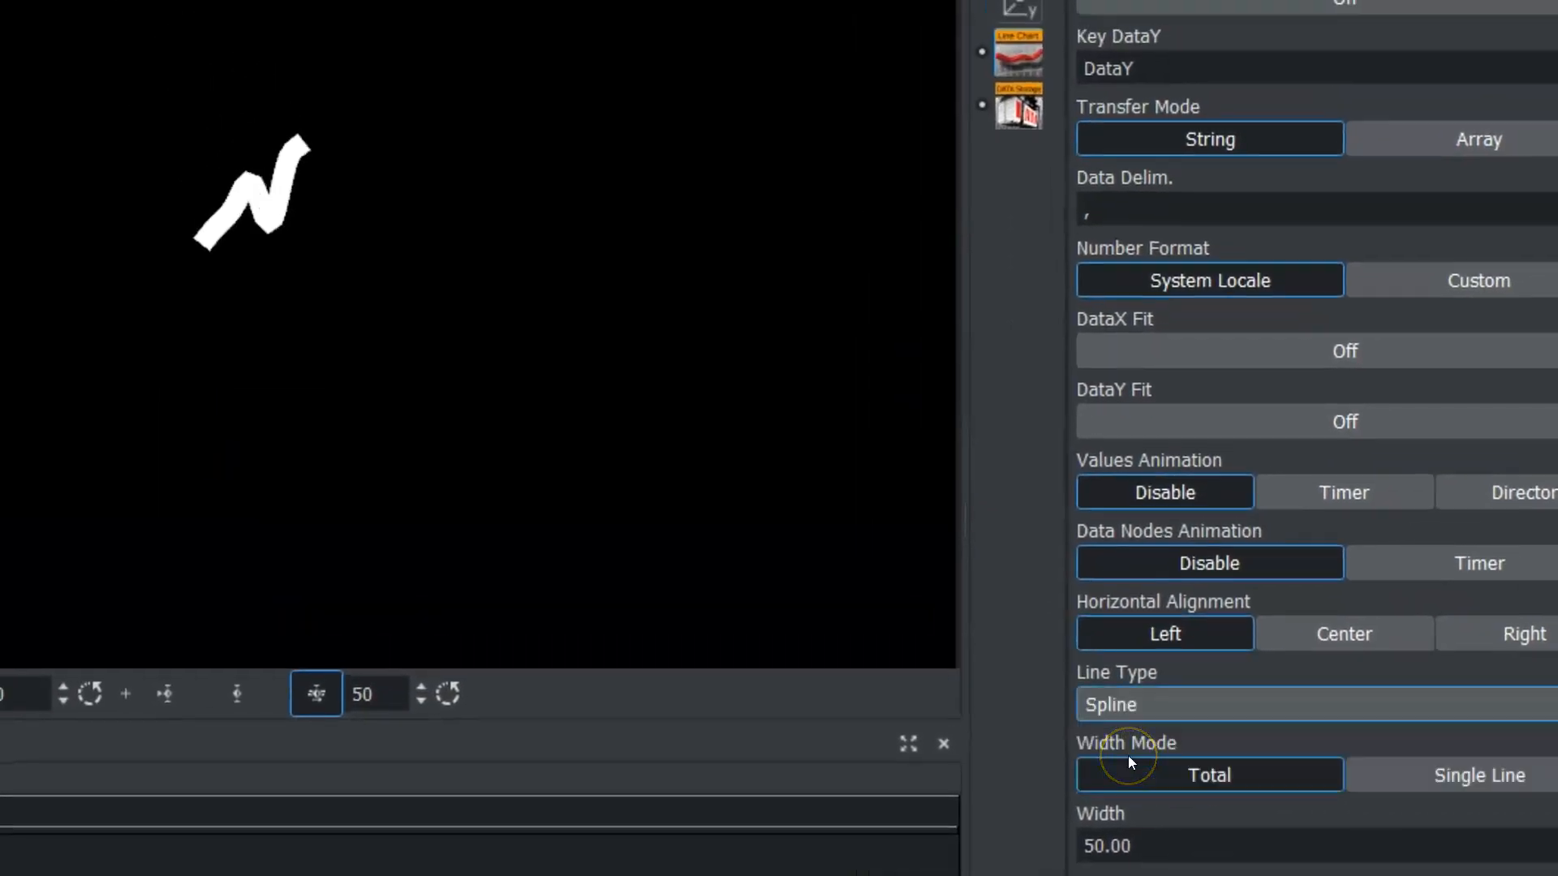
# Try the Constrained Spline and Linear line types on the line chart.
pyautogui.click(1157, 710)
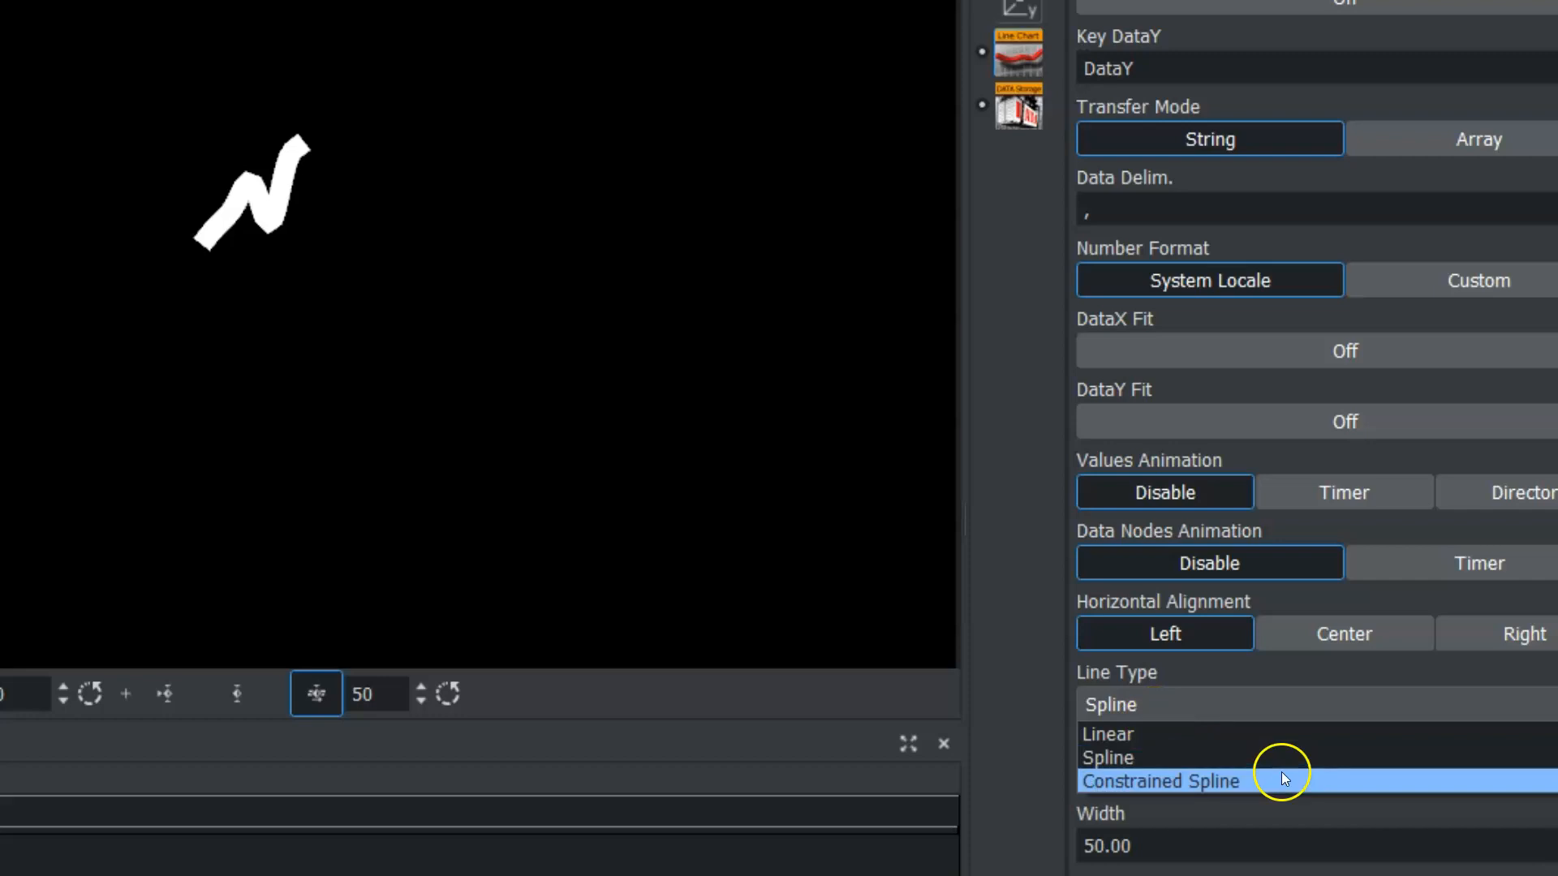
pyautogui.click(1218, 781)
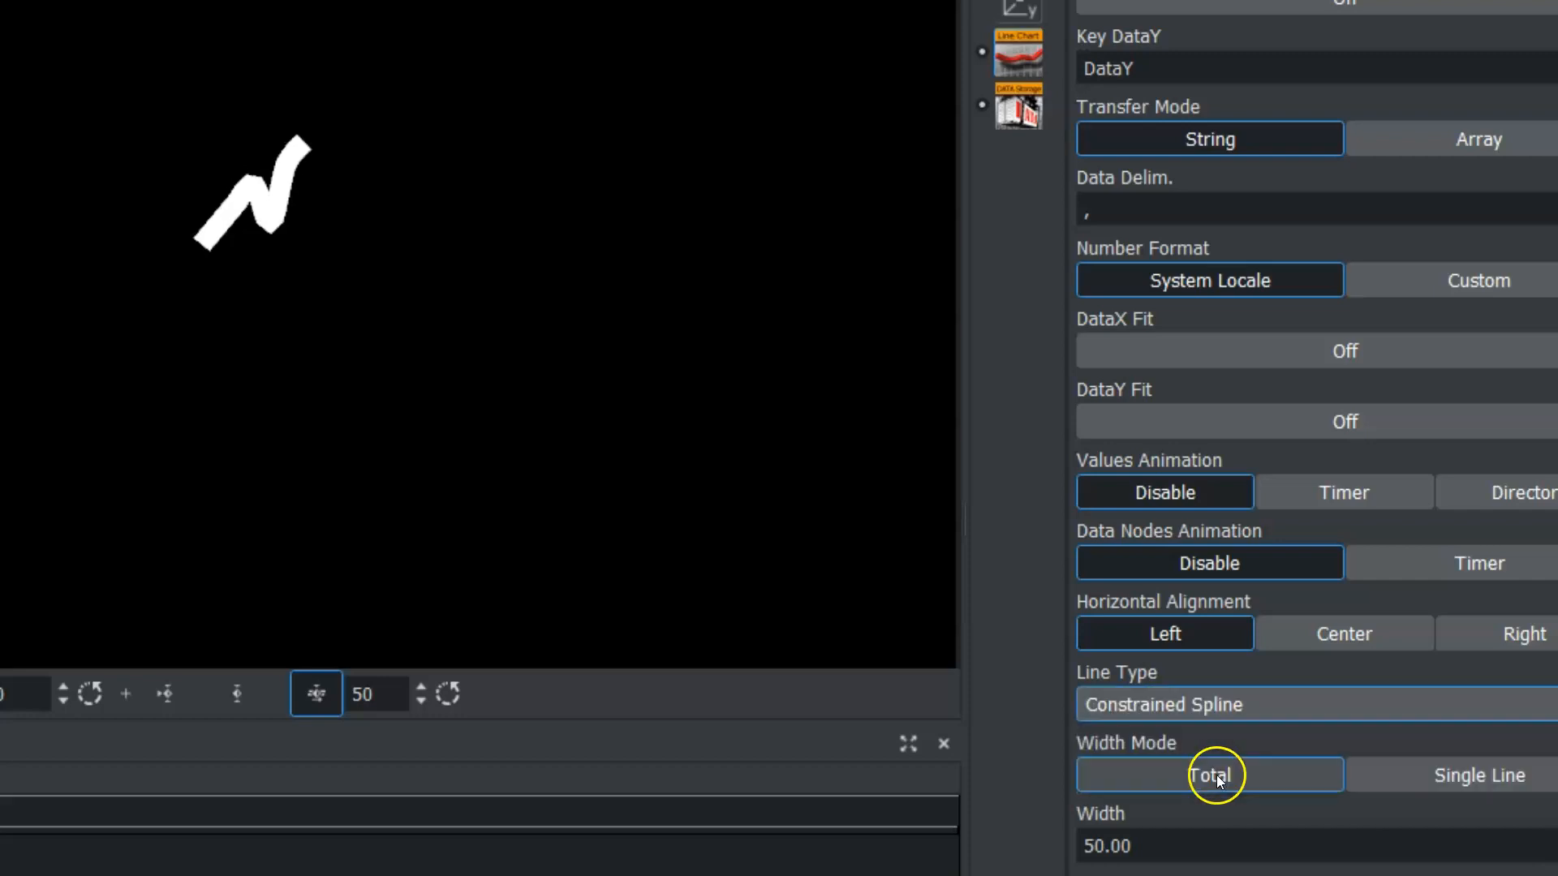
pyautogui.click(1167, 701)
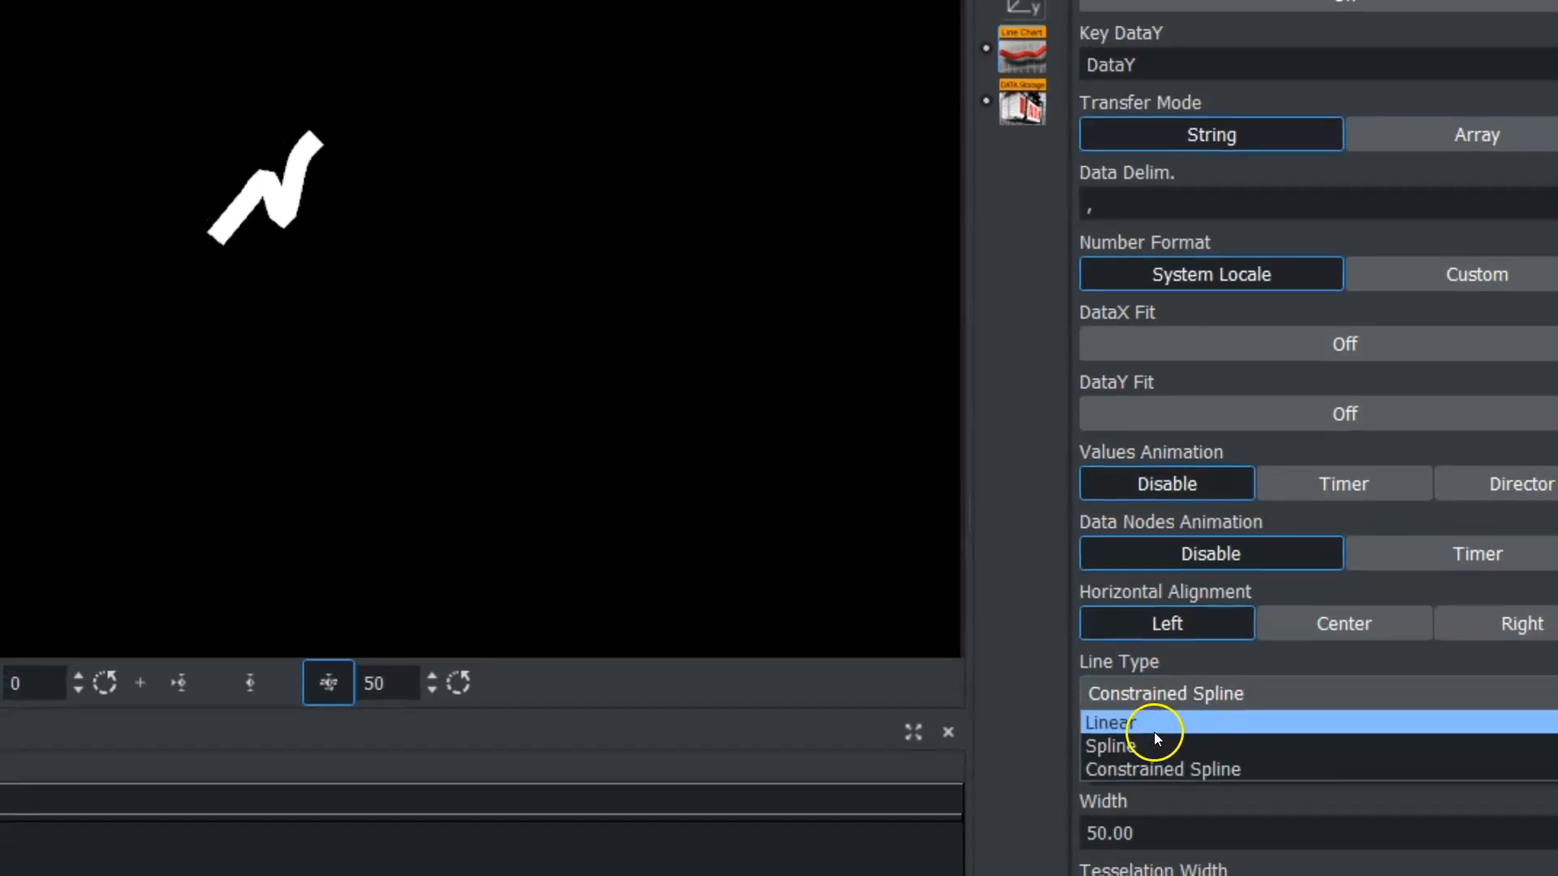
pyautogui.click(1154, 732)
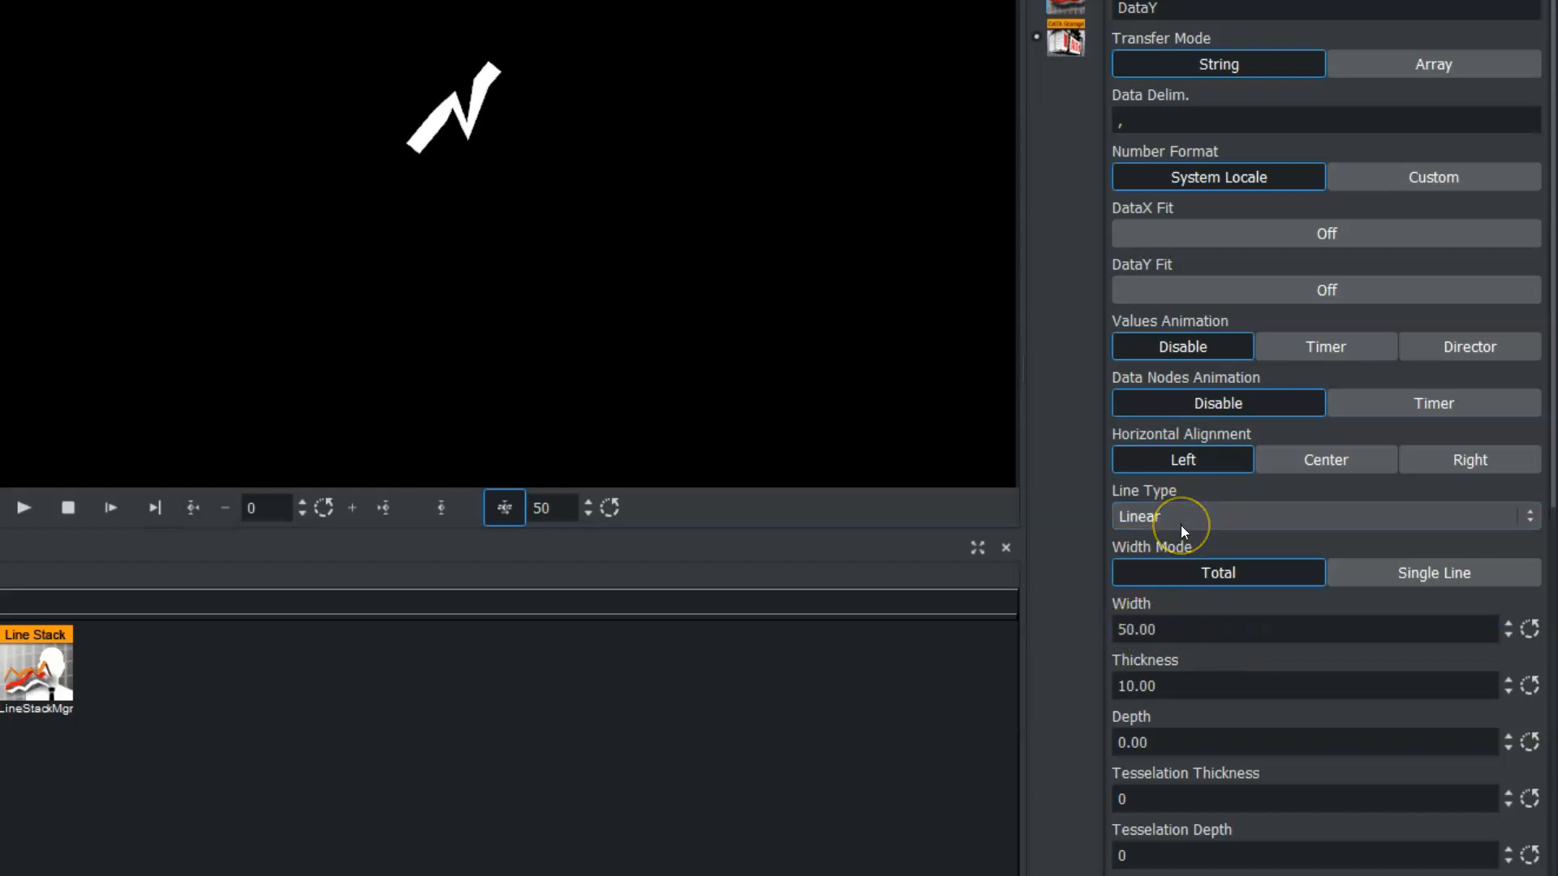
# Set the line chart's width to 66.6, thickness to 6.9 and depth to 20.3, and raise its tessellation thickness to 27 and its tessellation depth.
pyautogui.moveTo(1134, 631); pyautogui.dragTo(1325, 644)
pyautogui.moveTo(1127, 677); pyautogui.dragTo(1082, 684)
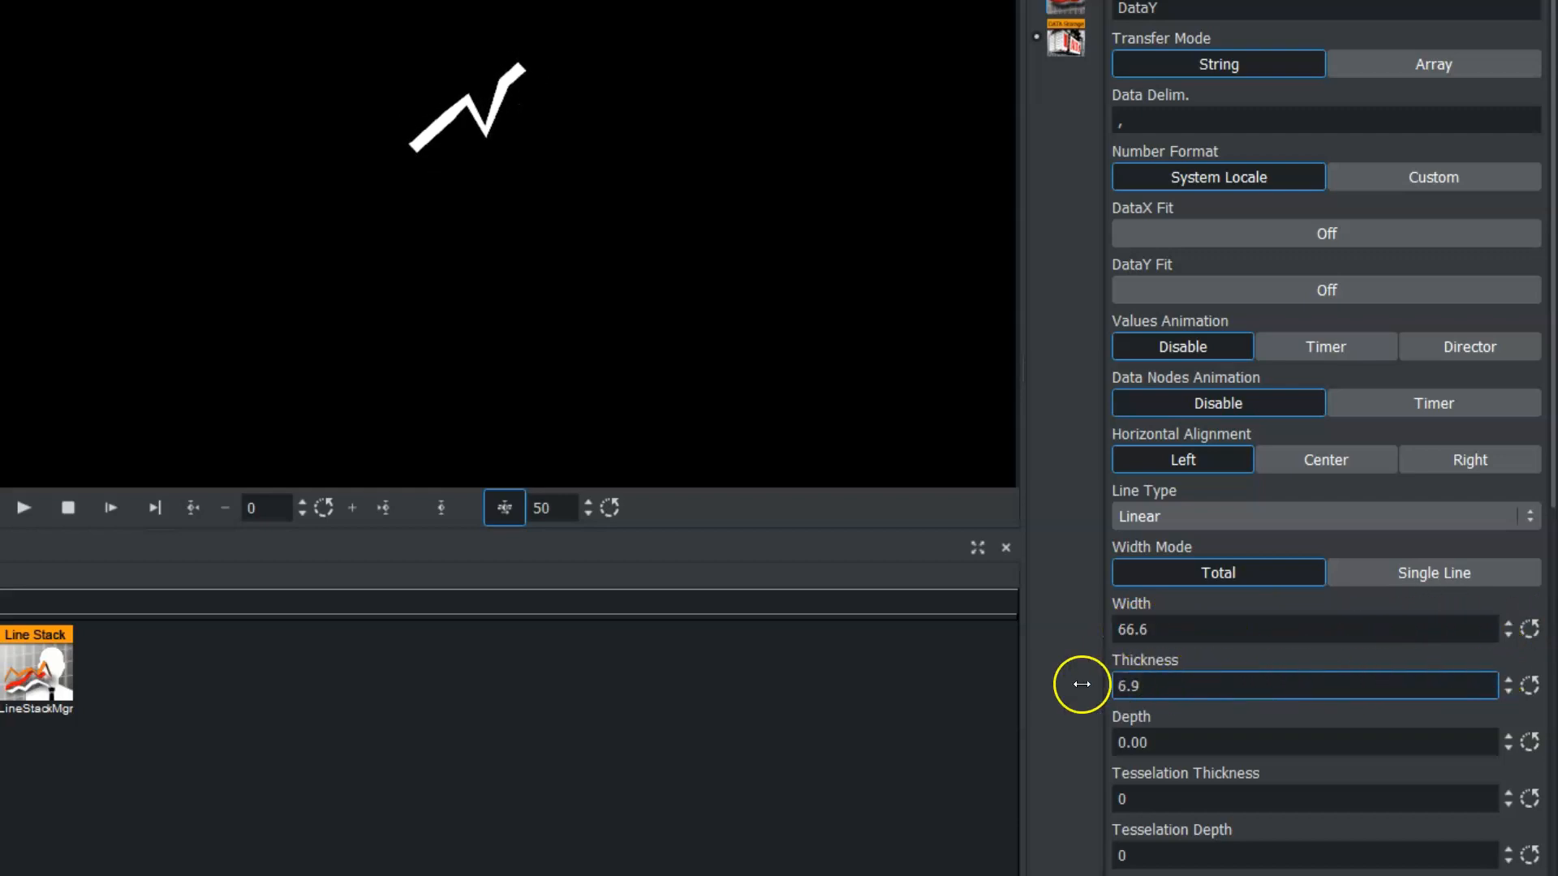
pyautogui.moveTo(1125, 742); pyautogui.dragTo(1366, 758)
pyautogui.moveTo(1131, 801); pyautogui.dragTo(1163, 797)
pyautogui.moveTo(1116, 852); pyautogui.dragTo(1139, 853)
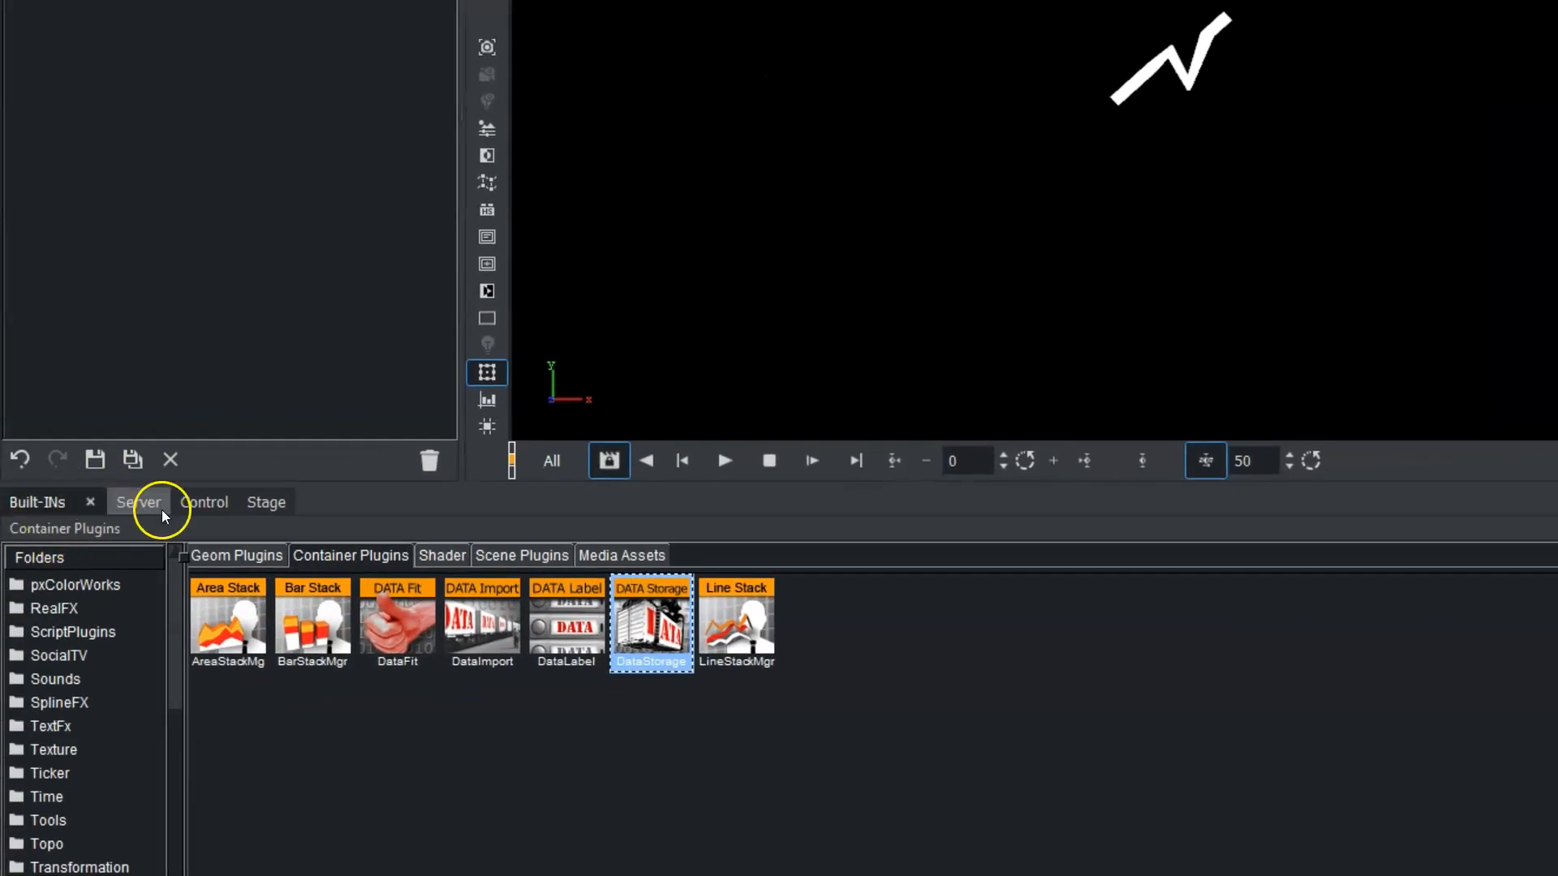
# Apply the yellow bright4 material from the ALL_GLOBALS server folder to the LineChart container.
pyautogui.click(158, 505)
pyautogui.click(300, 559)
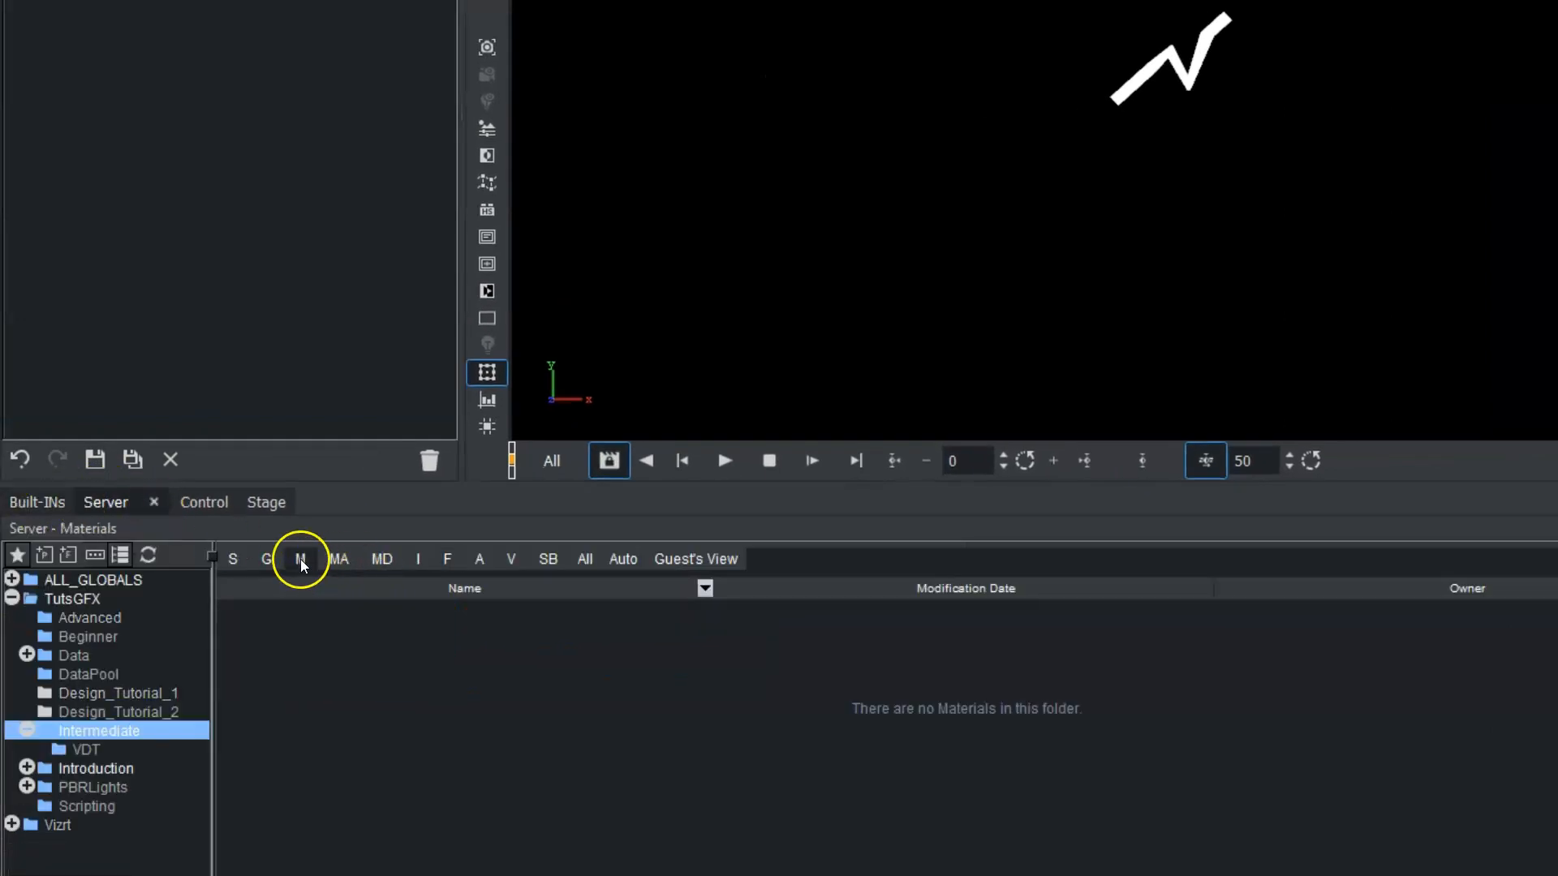
pyautogui.click(114, 581)
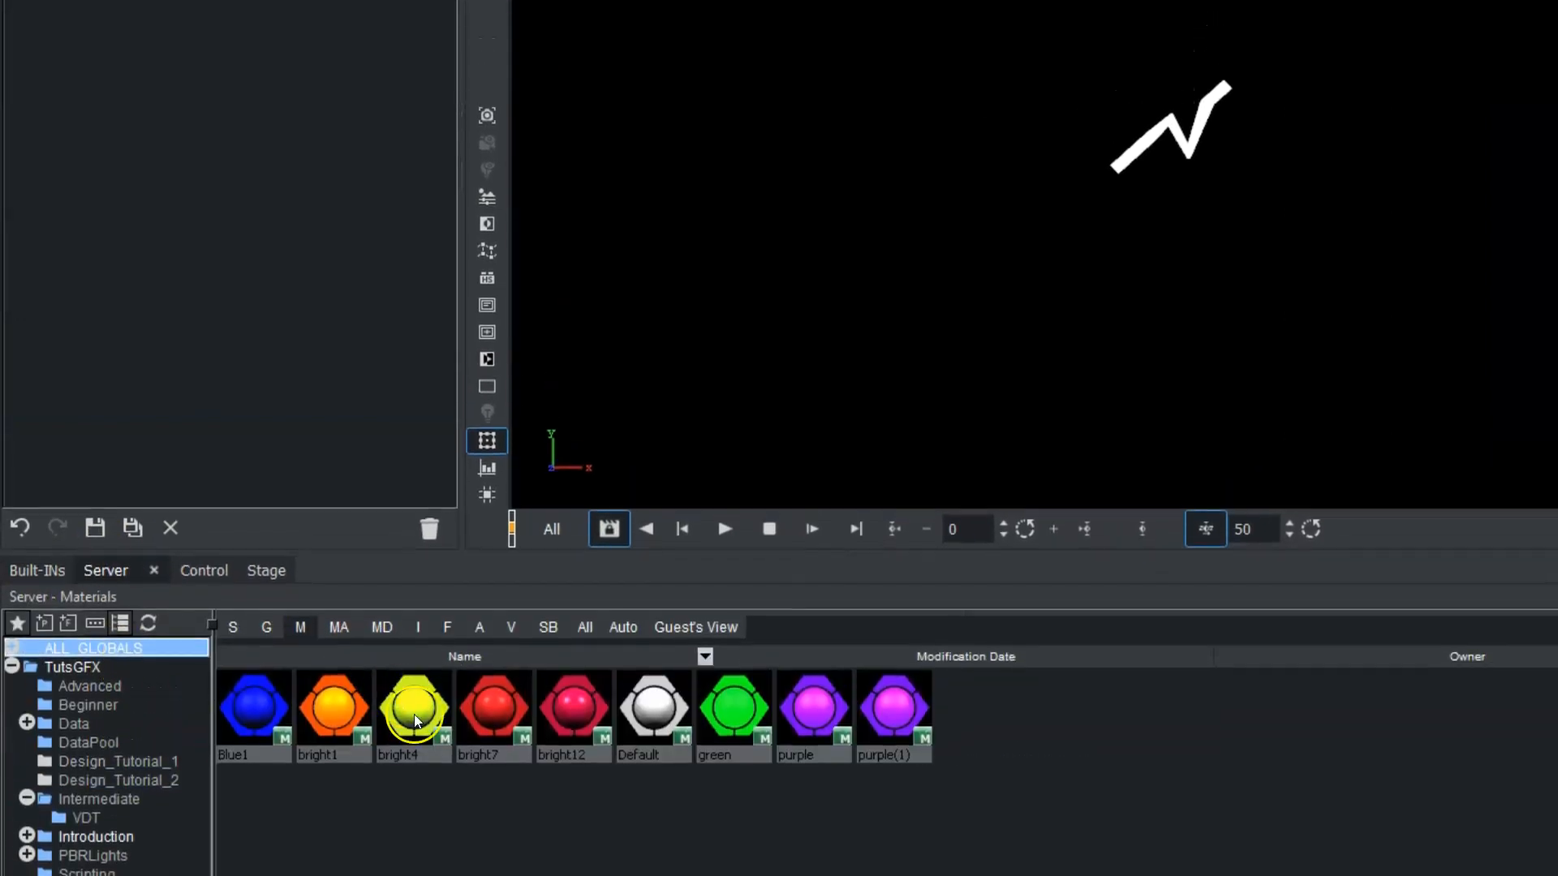
pyautogui.moveTo(416, 721); pyautogui.dragTo(167, 192)
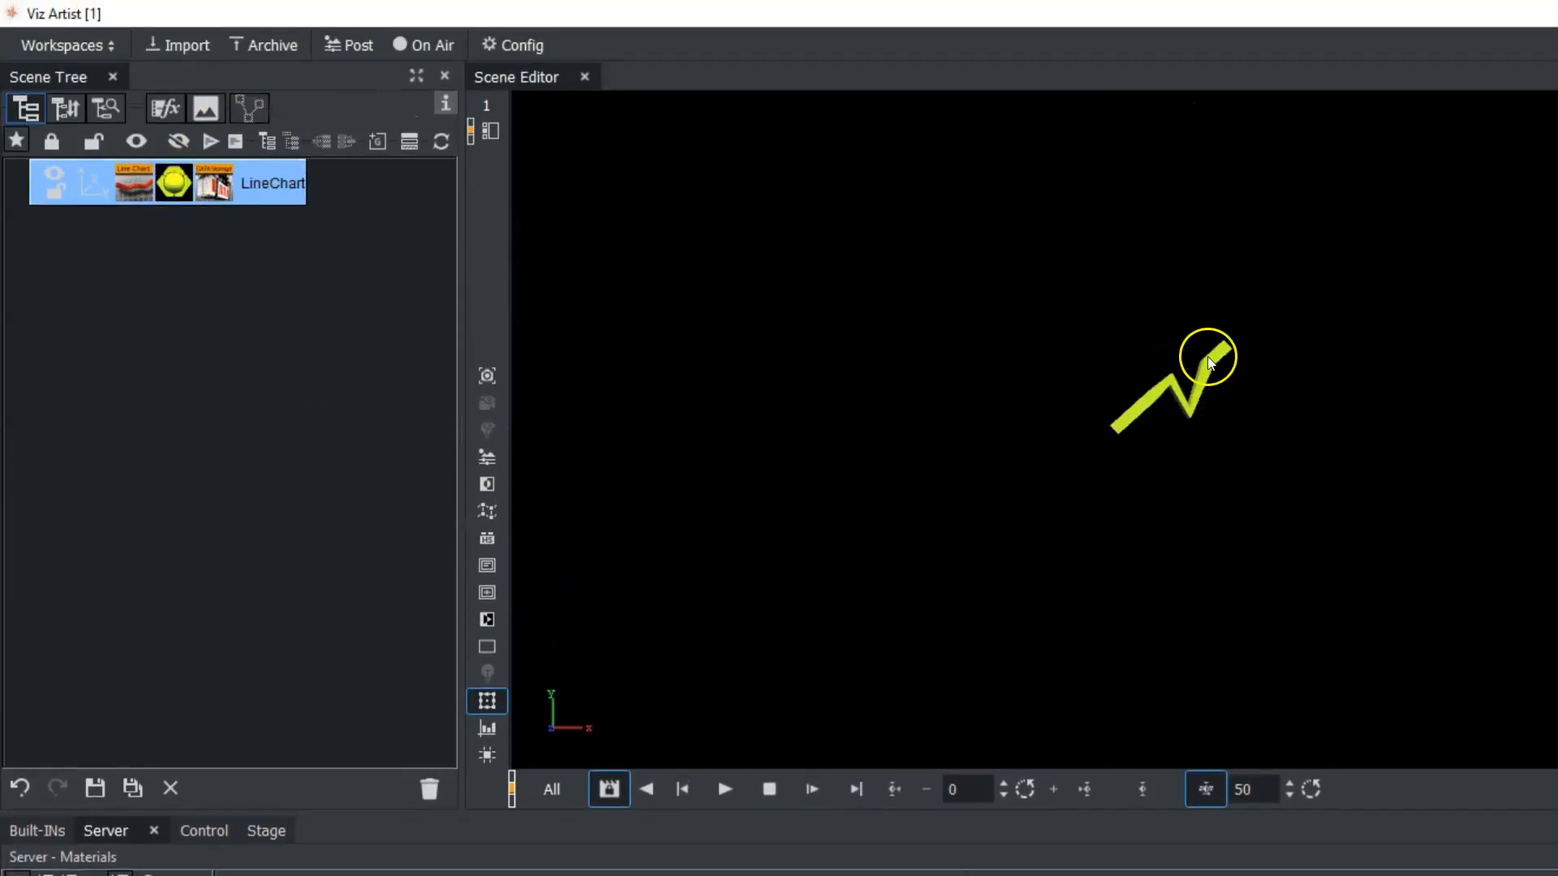
# Transform the line chart container to position X -248 and Y -107, locked scale 2.41 and Y rotation 4.
pyautogui.moveTo(1444, 274); pyautogui.dragTo(1166, 269)
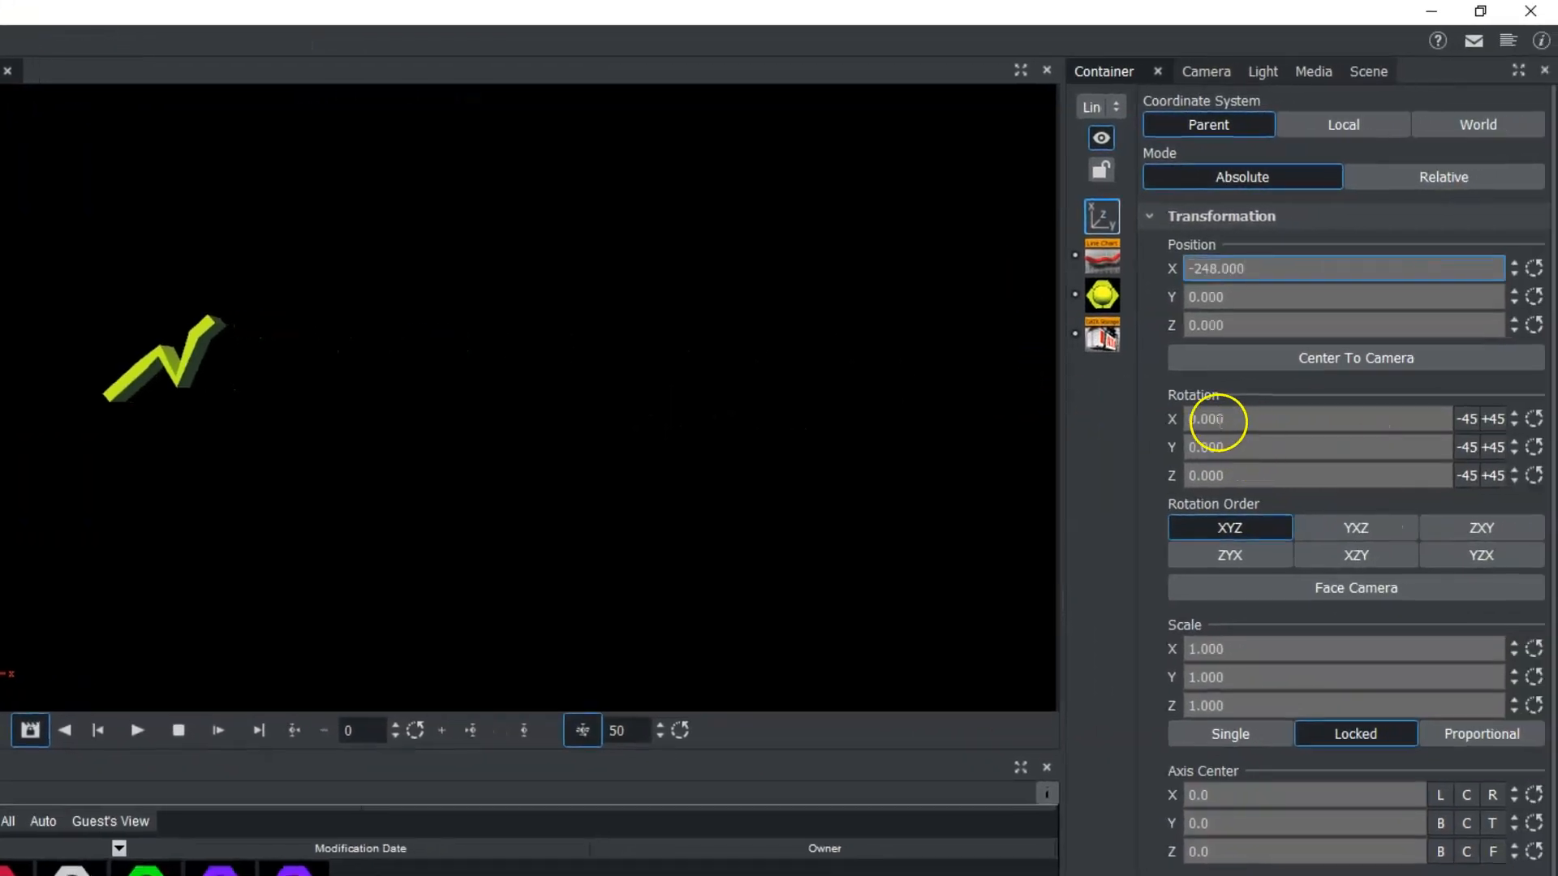
pyautogui.moveTo(1206, 650); pyautogui.dragTo(1355, 630)
pyautogui.moveTo(1257, 296); pyautogui.dragTo(1127, 303)
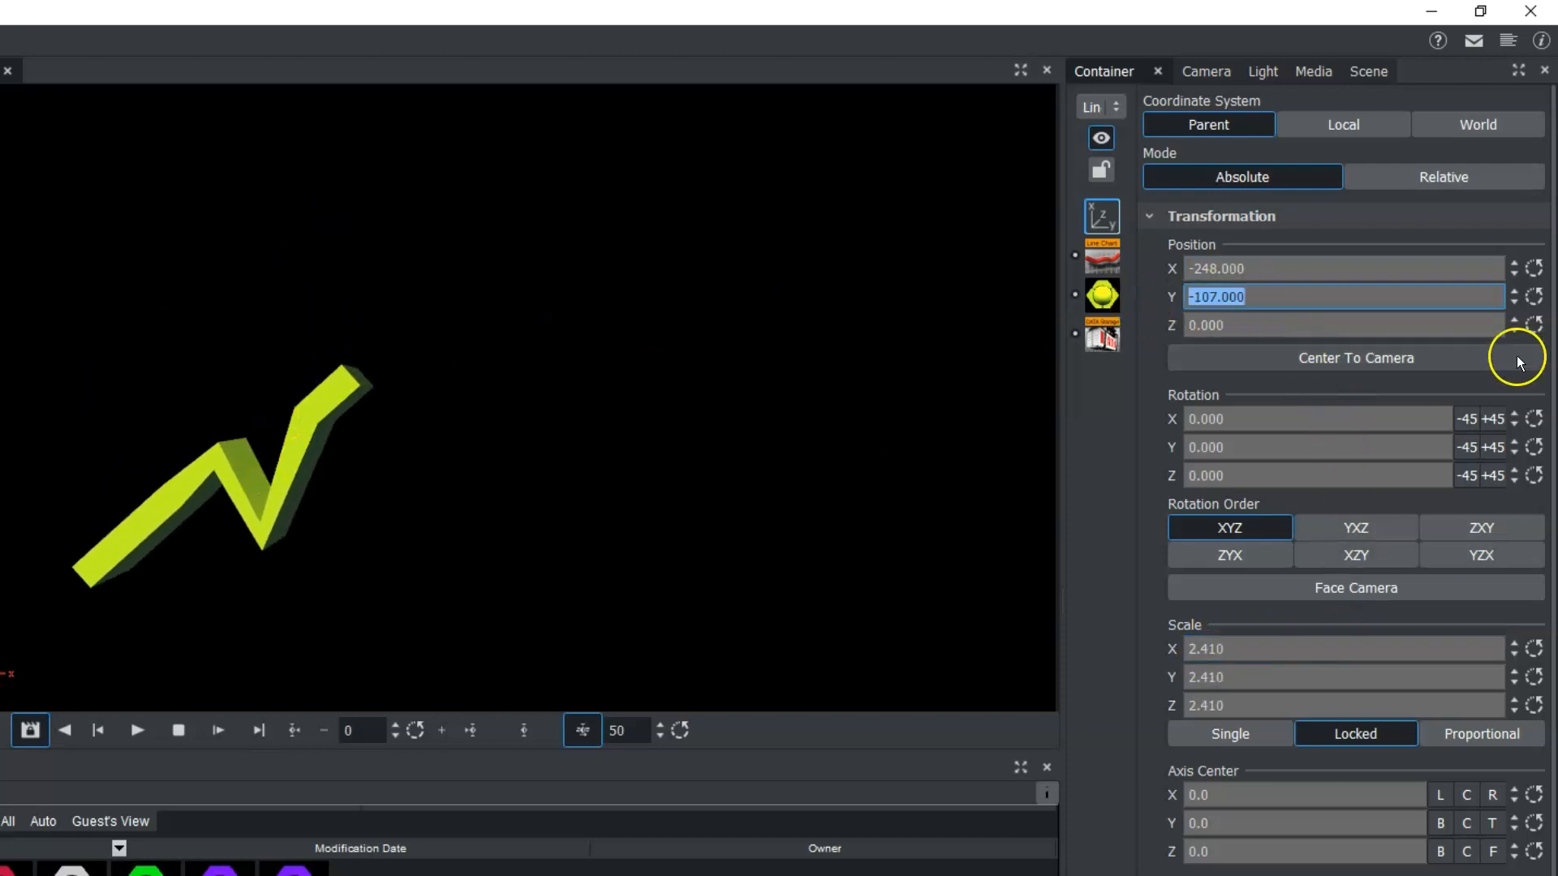
pyautogui.moveTo(1206, 447)
pyautogui.mouseDown()
pyautogui.moveTo(1172, 443)
pyautogui.moveTo(1288, 431)
pyautogui.moveTo(1200, 445)
pyautogui.moveTo(1220, 445)
pyautogui.mouseUp()
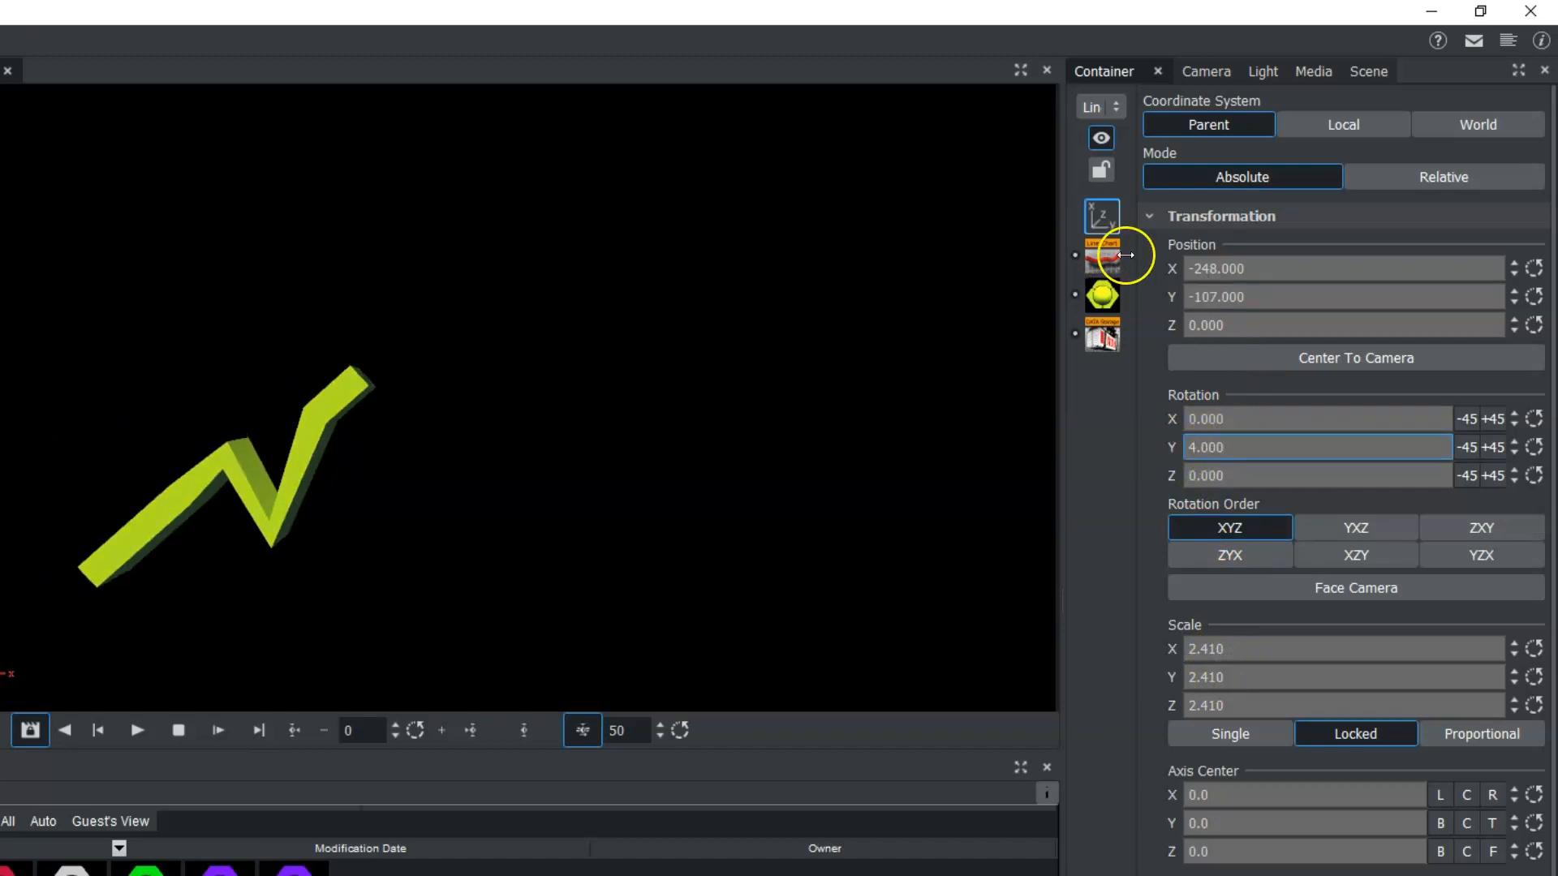
# Change the line chart's line type to Spline, its width to 90.2 and its thickness to 6.3.
pyautogui.click(1098, 260)
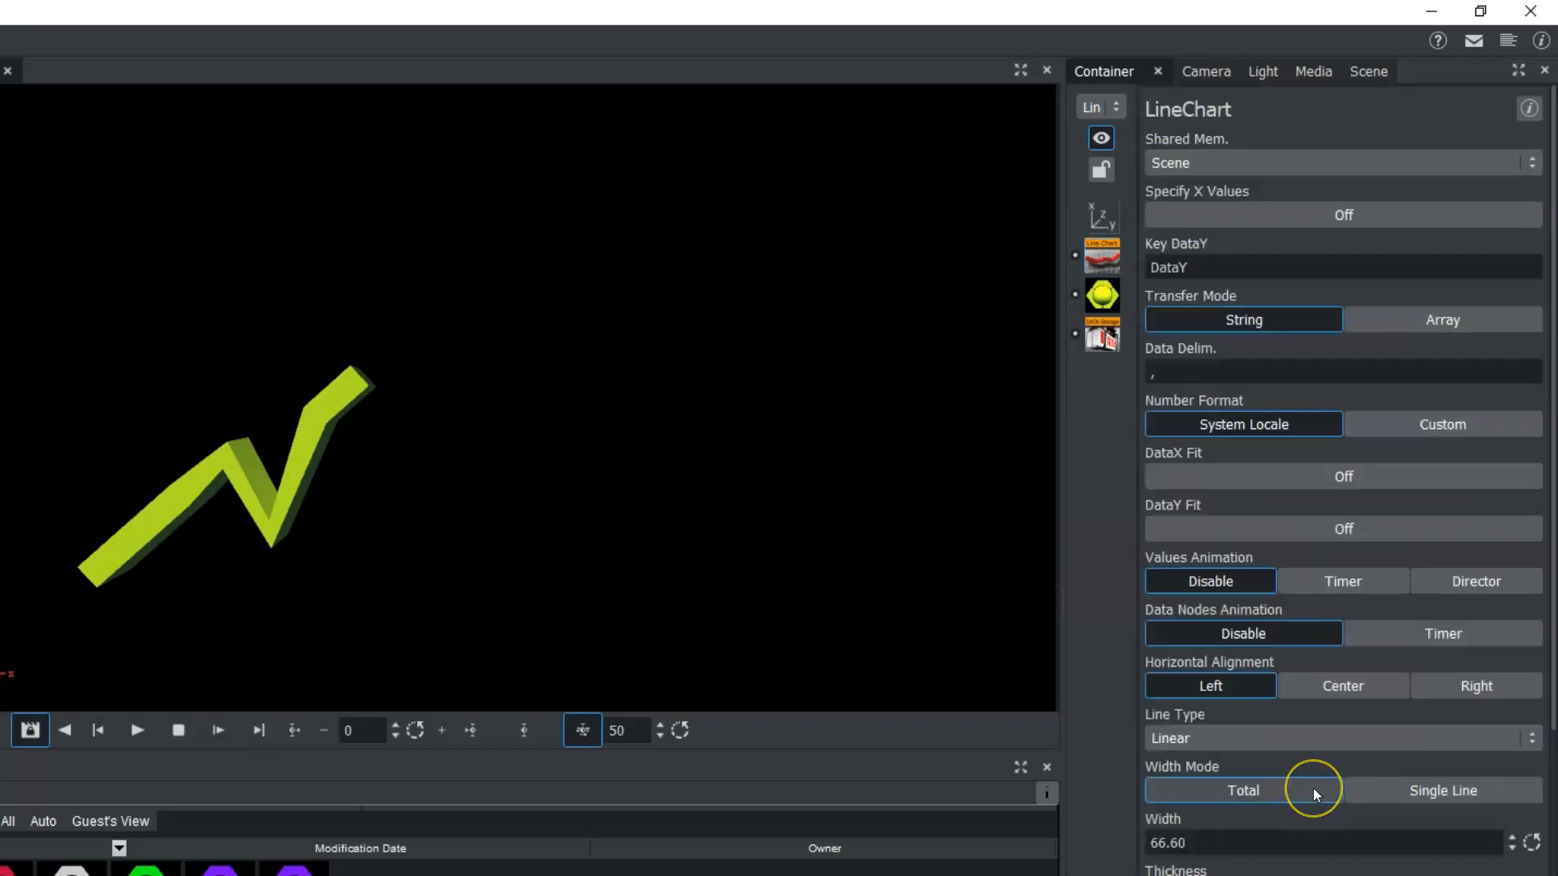
pyautogui.click(1234, 738)
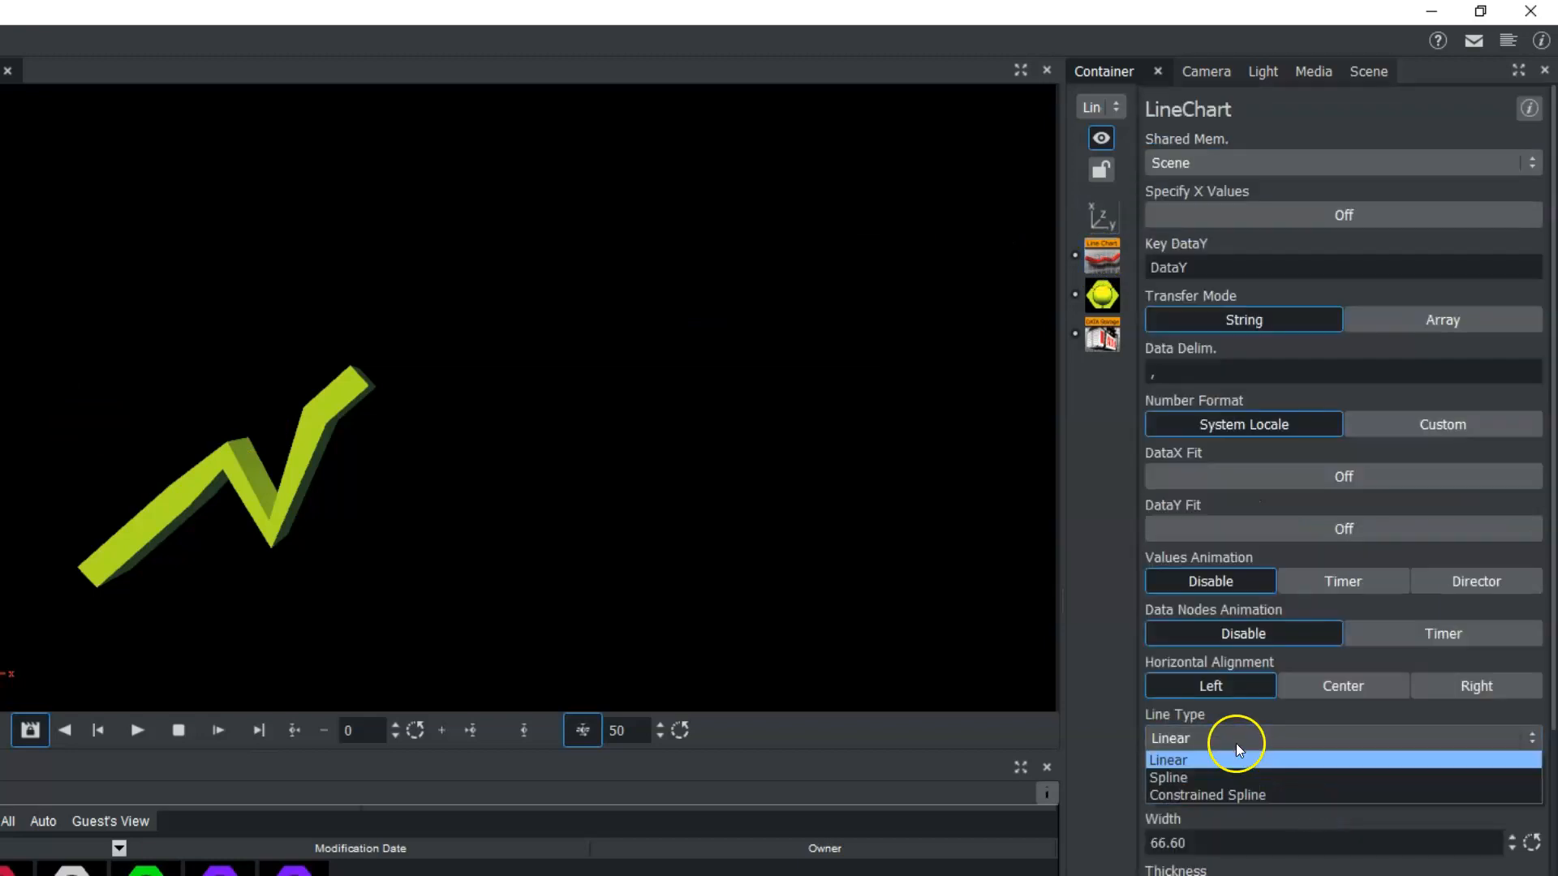
pyautogui.click(1180, 775)
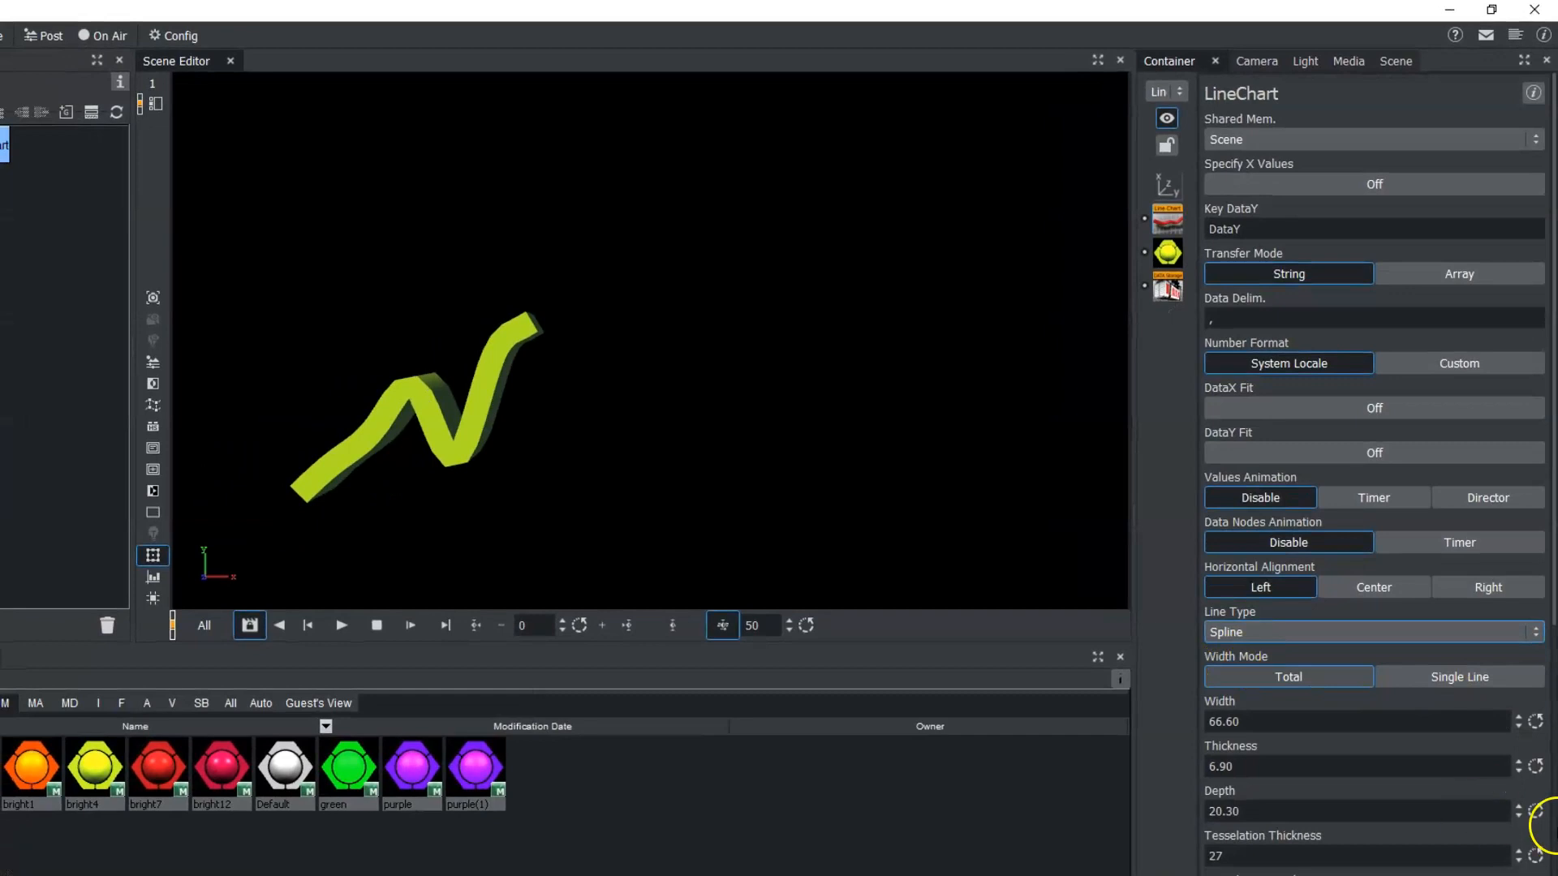
pyautogui.moveTo(1260, 713); pyautogui.dragTo(1480, 712)
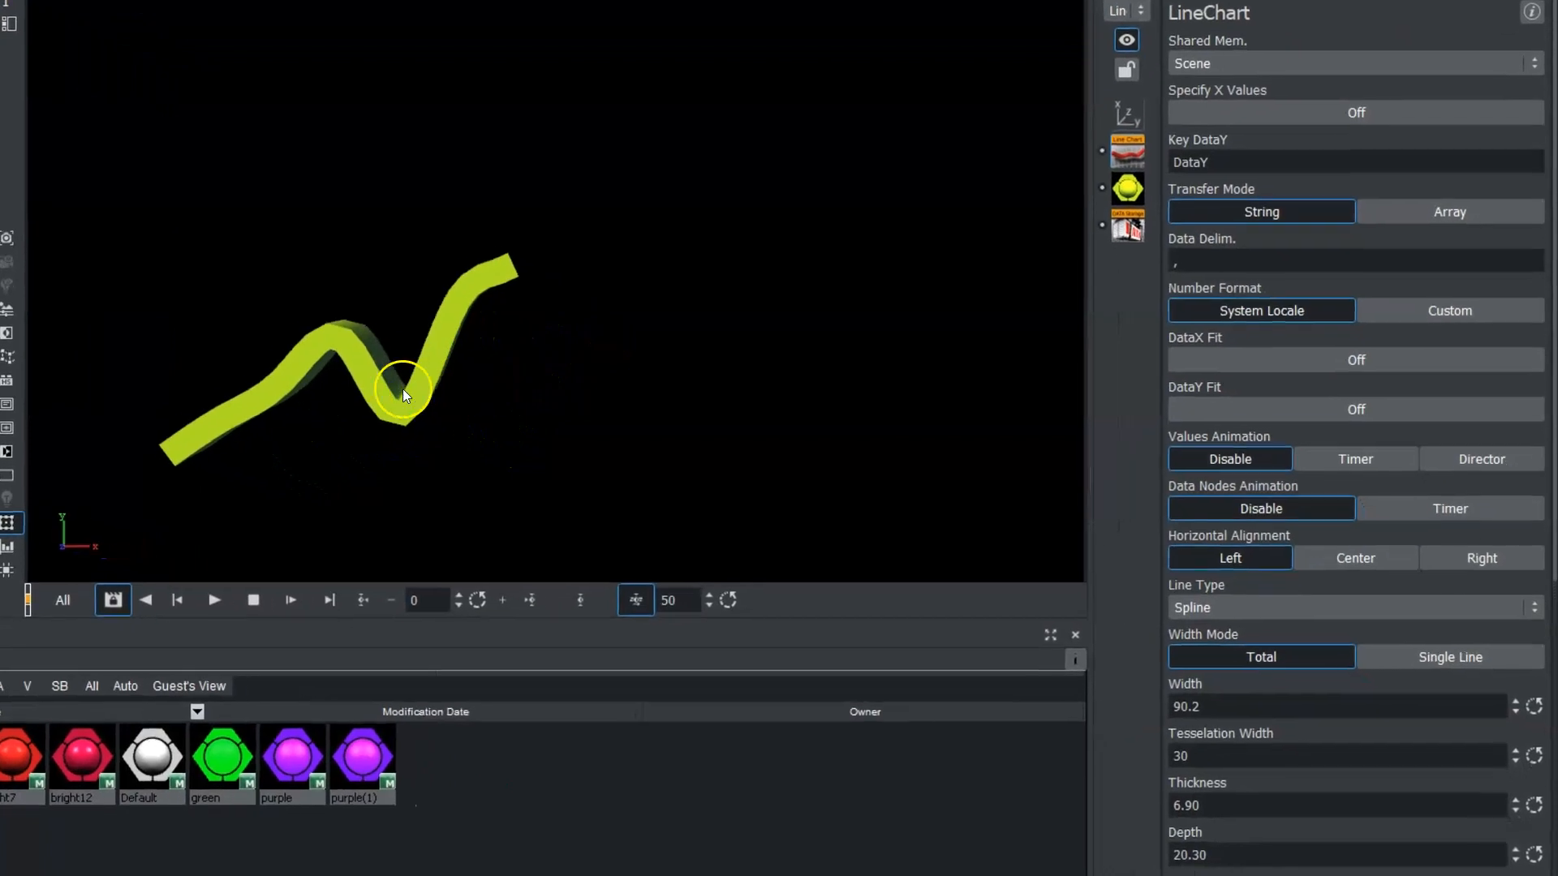
pyautogui.click(1443, 722)
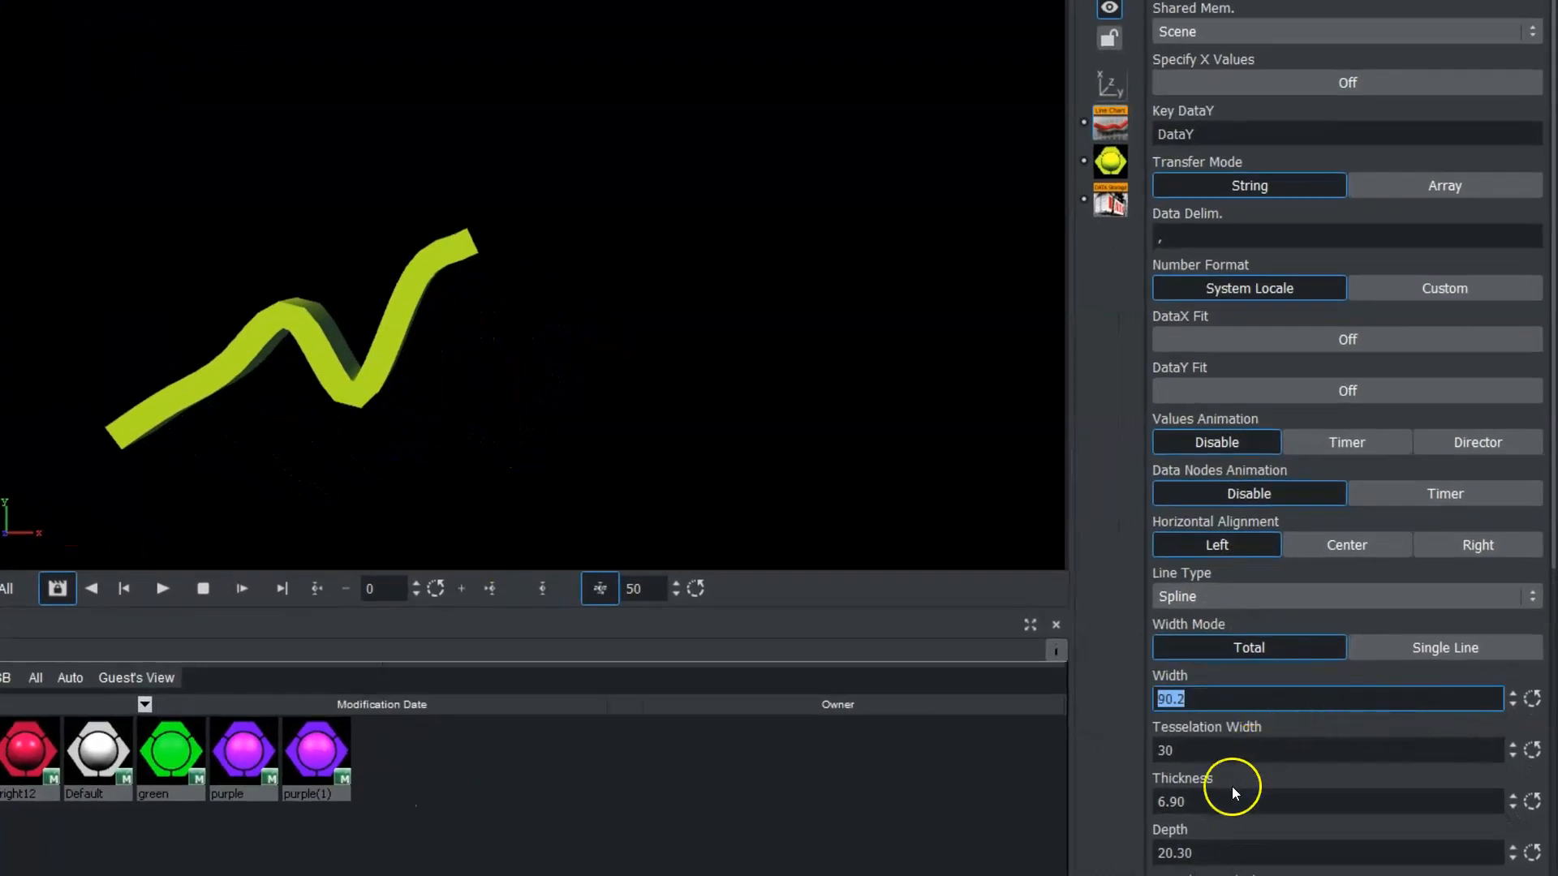
pyautogui.moveTo(1216, 807)
pyautogui.mouseDown()
pyautogui.moveTo(1157, 810)
pyautogui.moveTo(1216, 808)
pyautogui.moveTo(1181, 791)
pyautogui.moveTo(1078, 800)
pyautogui.moveTo(1544, 766)
pyautogui.moveTo(1338, 785)
pyautogui.moveTo(1192, 822)
pyautogui.mouseUp()
# Enable the line chart's bevel with a size of 7.70 percent and 8 bevel steps.
pyautogui.scroll(-4, 1532, 673)
pyautogui.moveTo(1551, 255); pyautogui.dragTo(1540, 538)
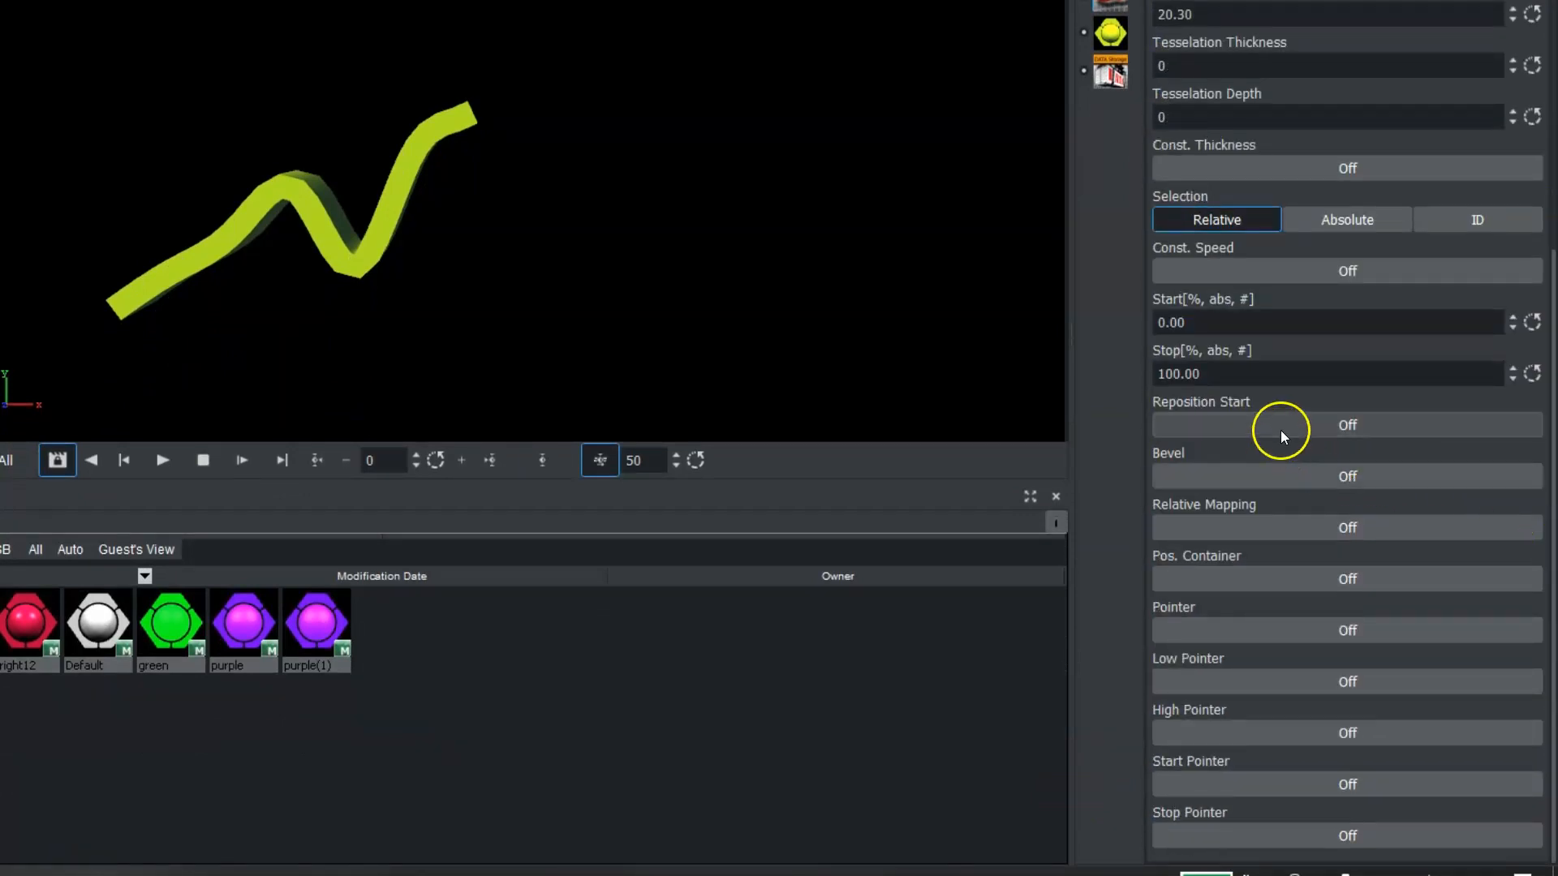
pyautogui.click(1258, 482)
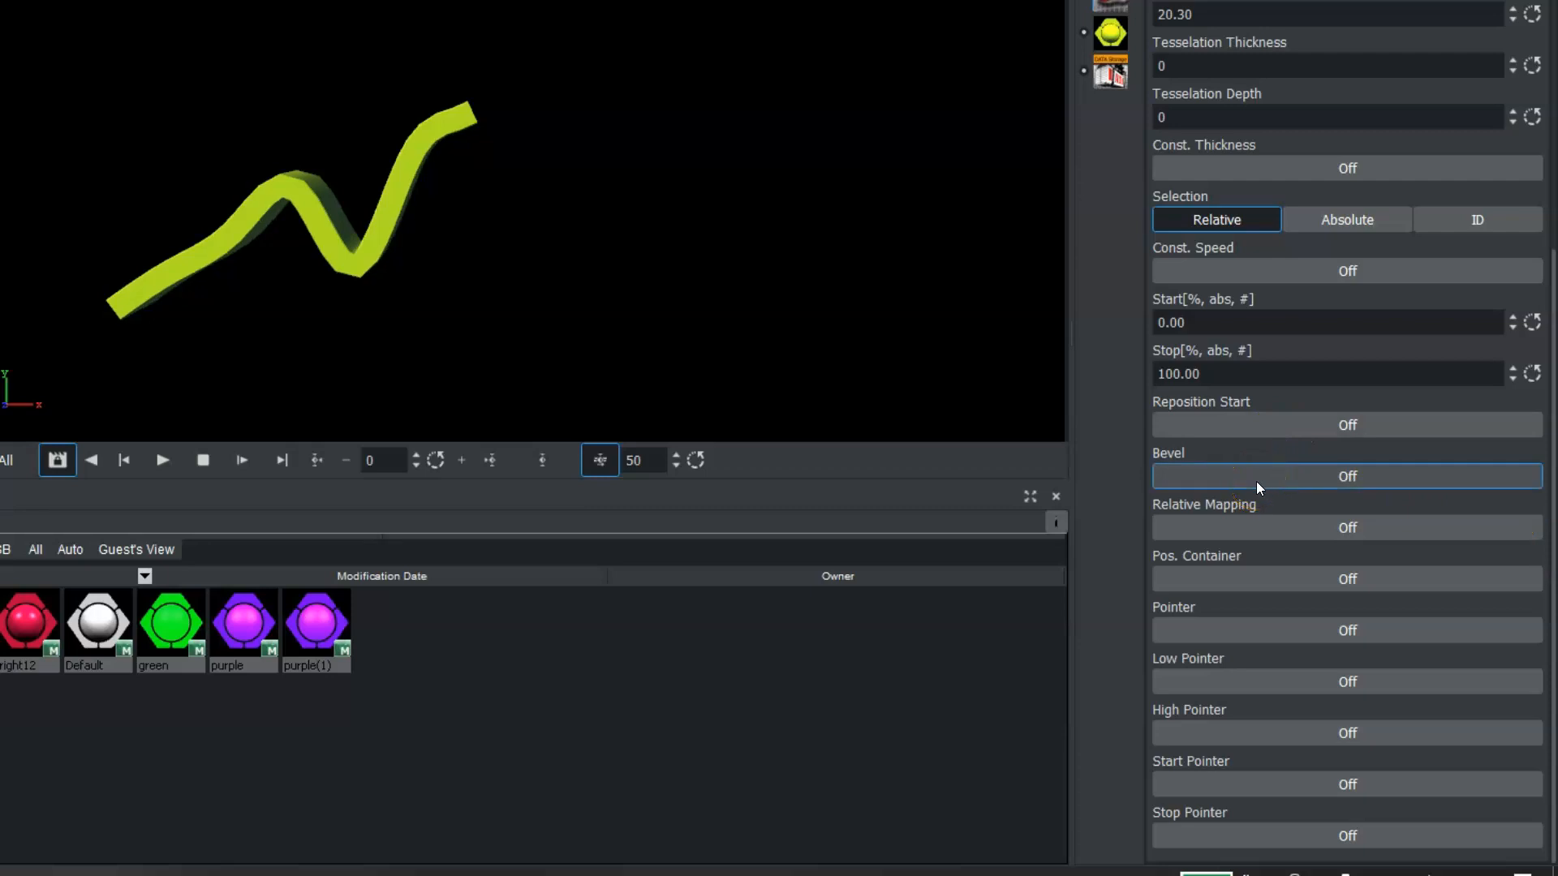
pyautogui.click(1256, 480)
pyautogui.click(1171, 682)
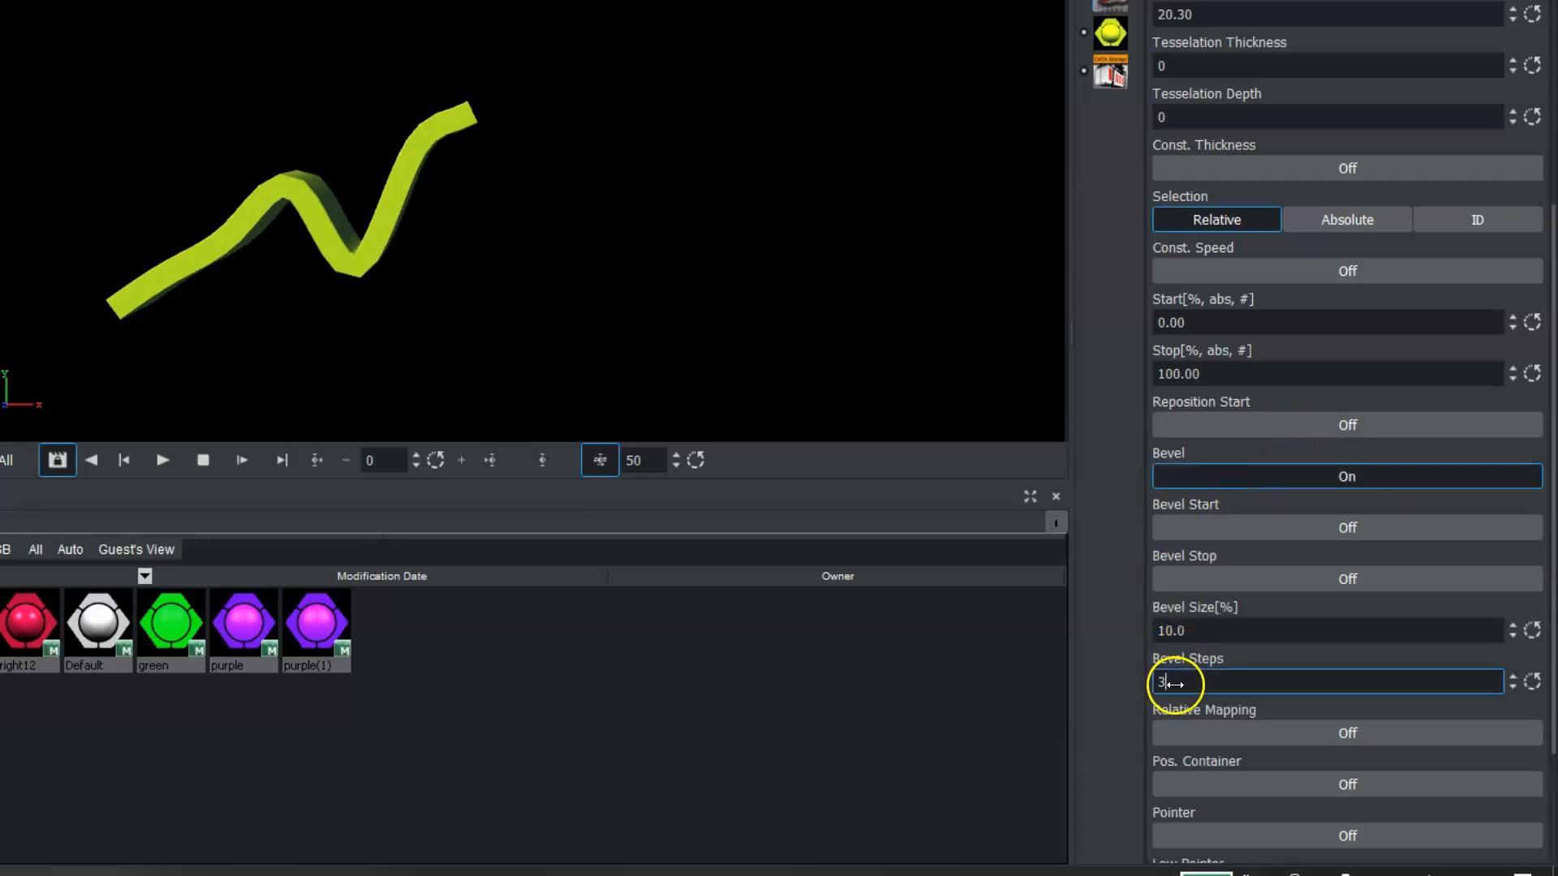
pyautogui.doubleClick(1204, 626)
pyautogui.write('7.70')
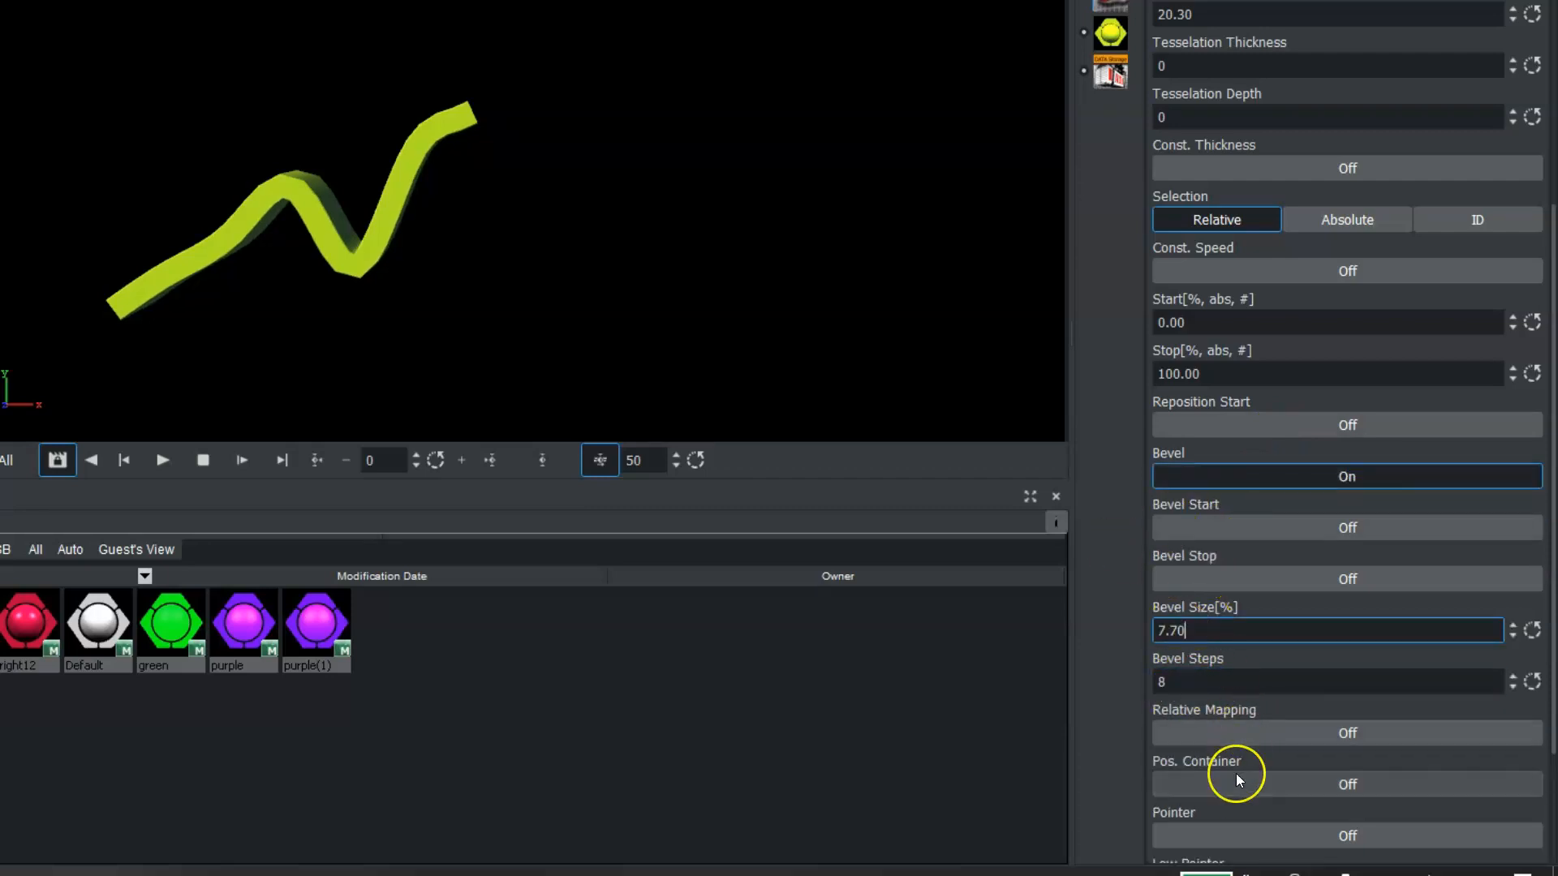
# Switch on the line chart's Pointer option and adjust the Stop value to 129.3.
pyautogui.click(1349, 835)
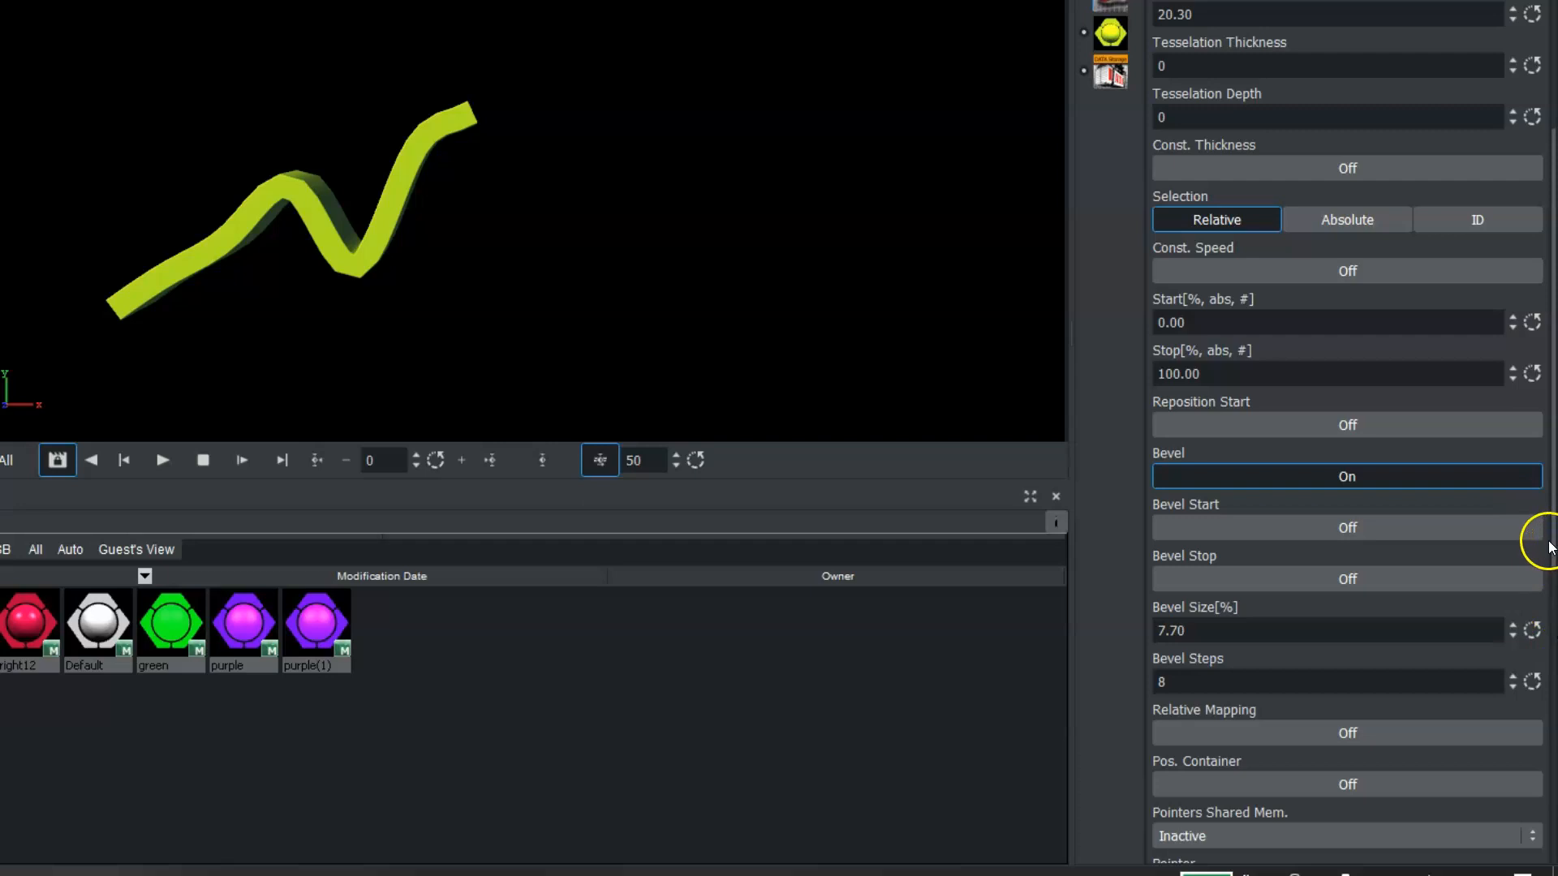
pyautogui.moveTo(1555, 550)
pyautogui.mouseDown()
pyautogui.moveTo(1555, 738)
pyautogui.moveTo(1554, 556)
pyautogui.mouseUp()
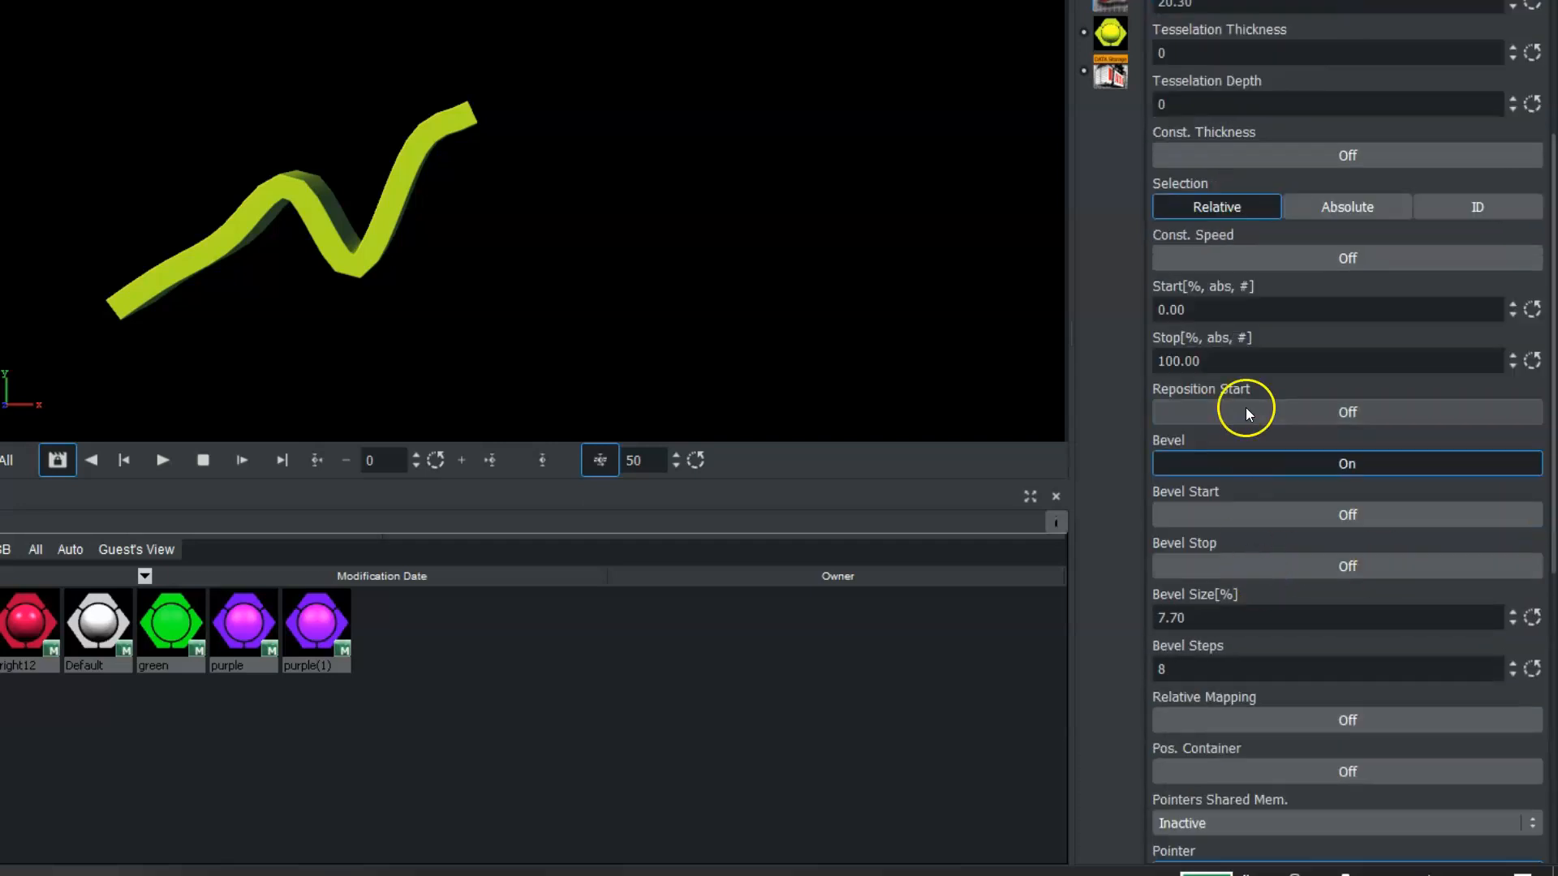
pyautogui.moveTo(1252, 355); pyautogui.dragTo(1436, 438)
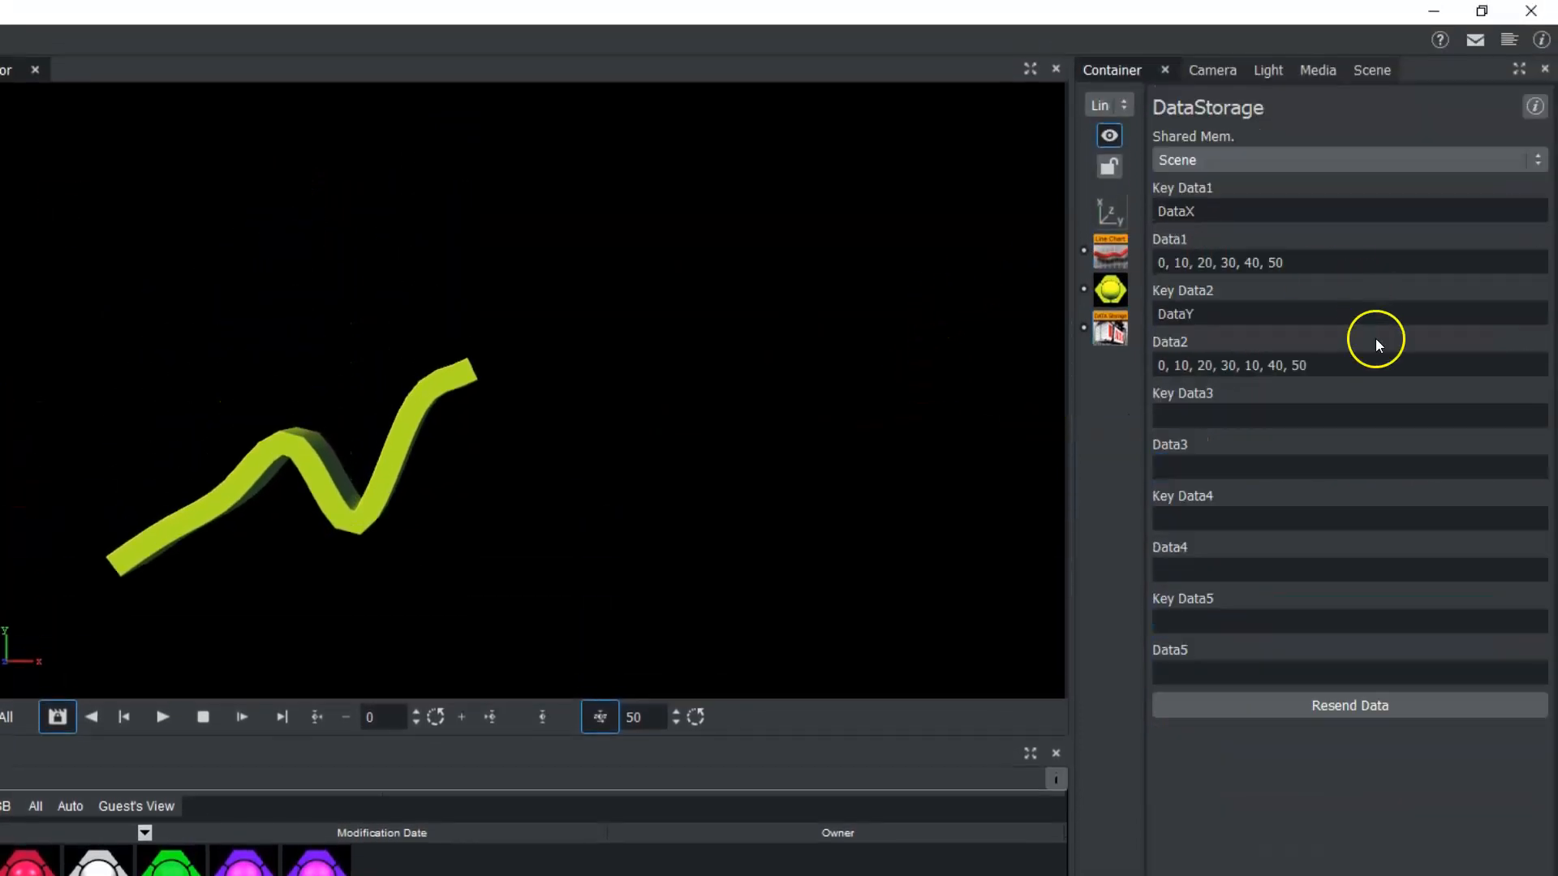
# Set the DataY values in DataStorage to 0, 10, 20, 30, 10, 40, 50, 0 and open the DataX values for editing.
pyautogui.click(1344, 358)
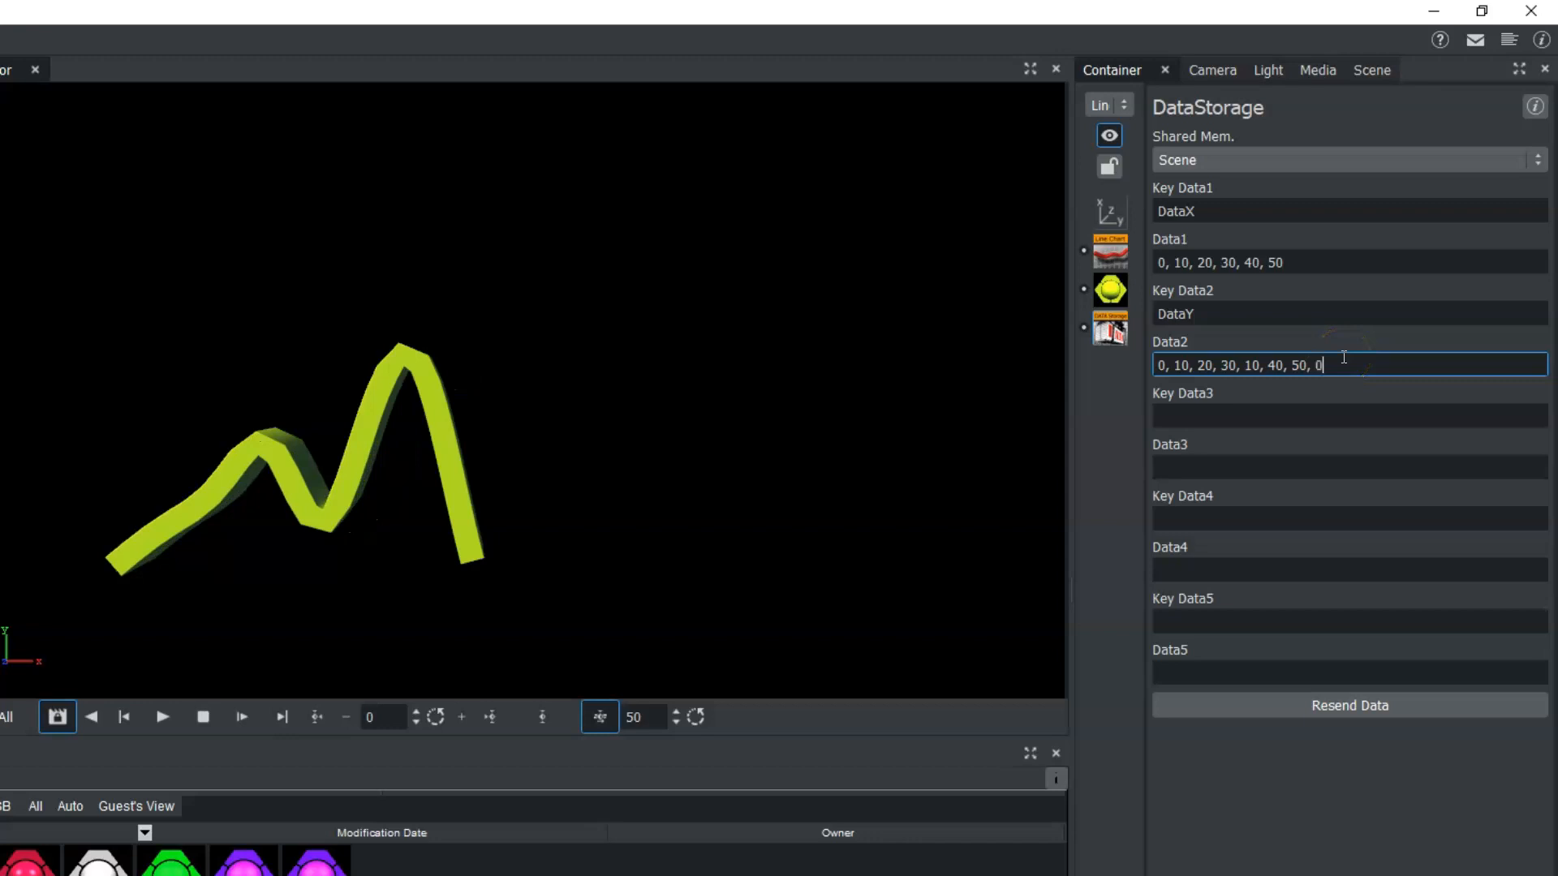
pyautogui.click(1311, 258)
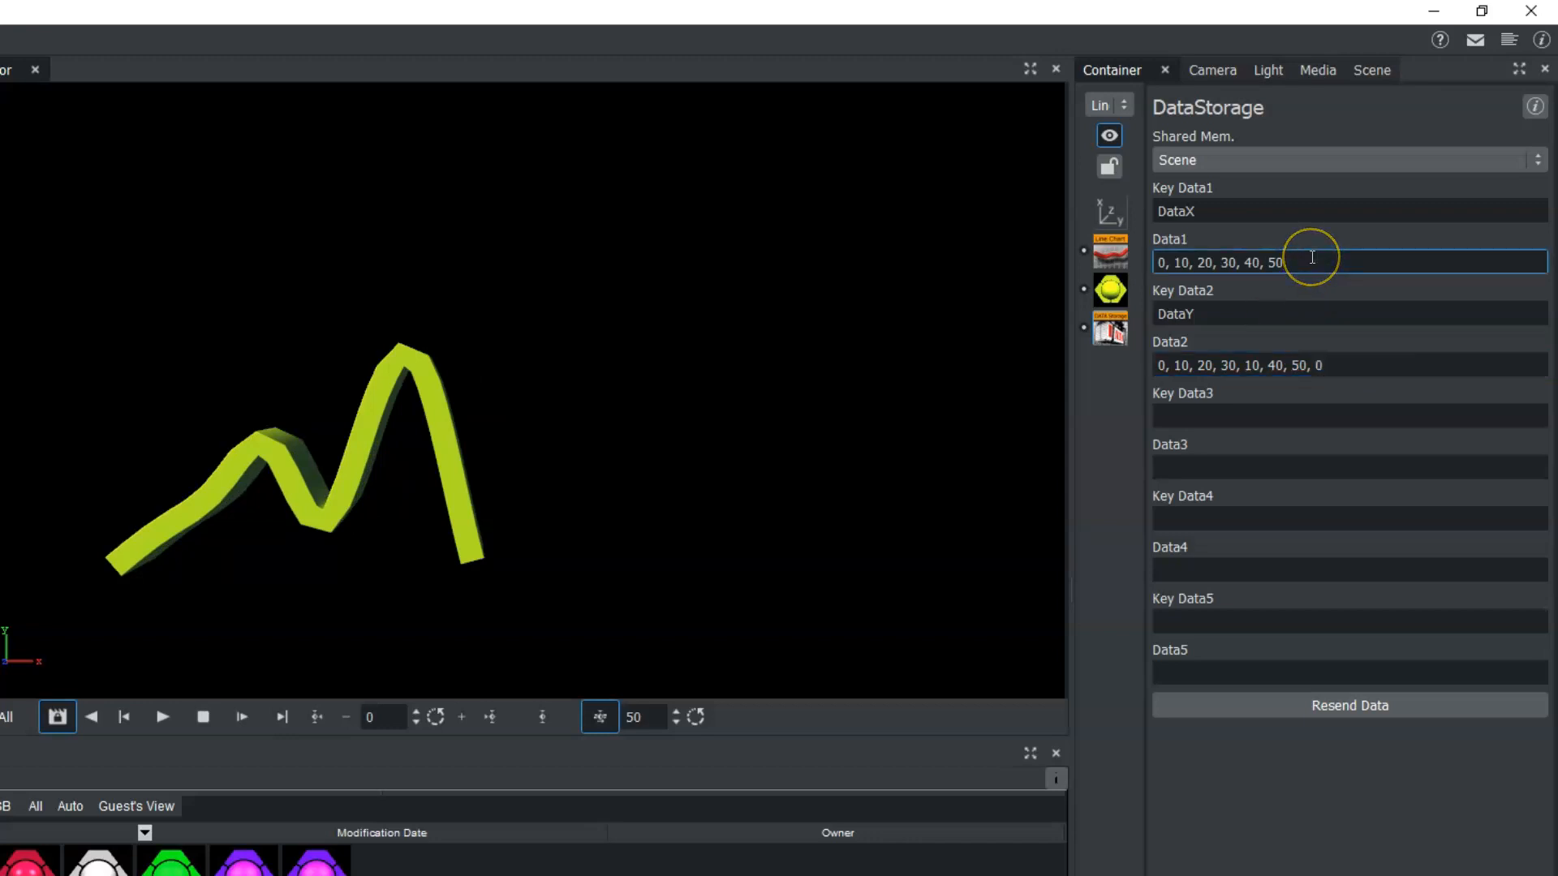